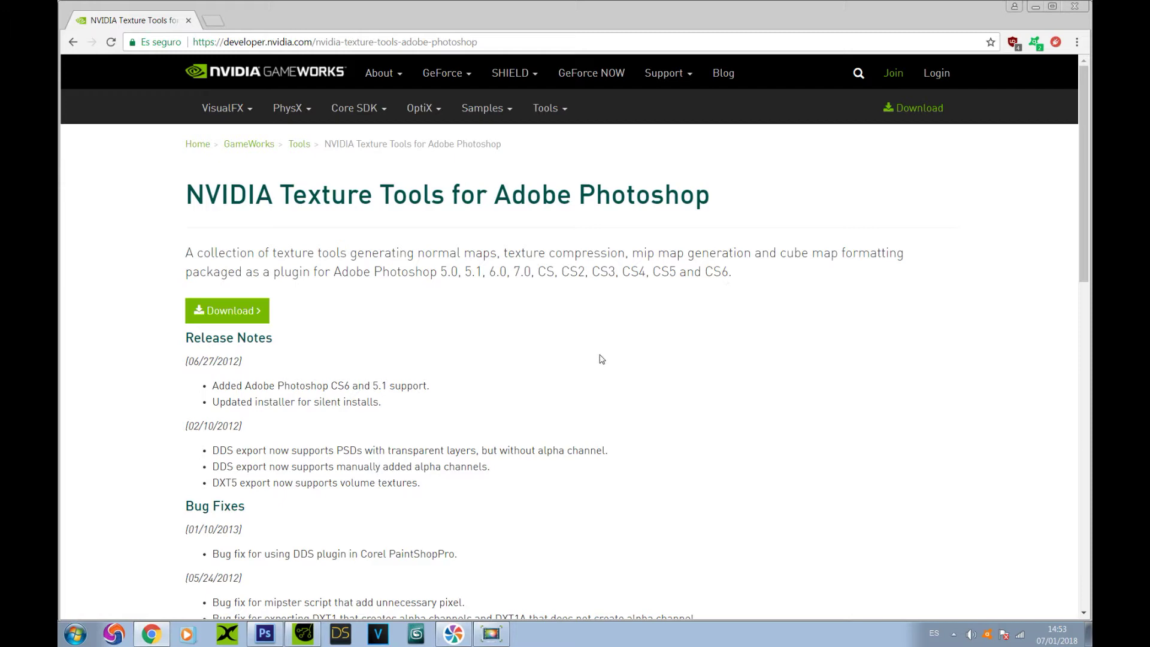
# Return to the iClone bench scene and tilt the view down for a closer look
pyautogui.scroll(-8, 602, 360)
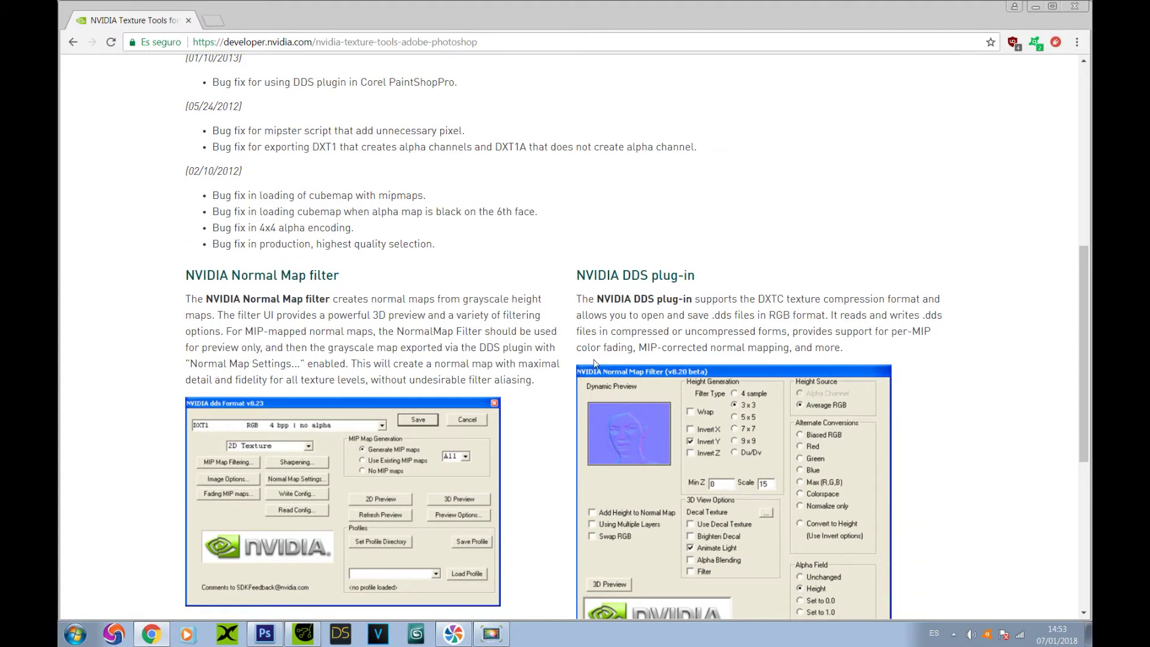
pyautogui.scroll(-2, 577, 366)
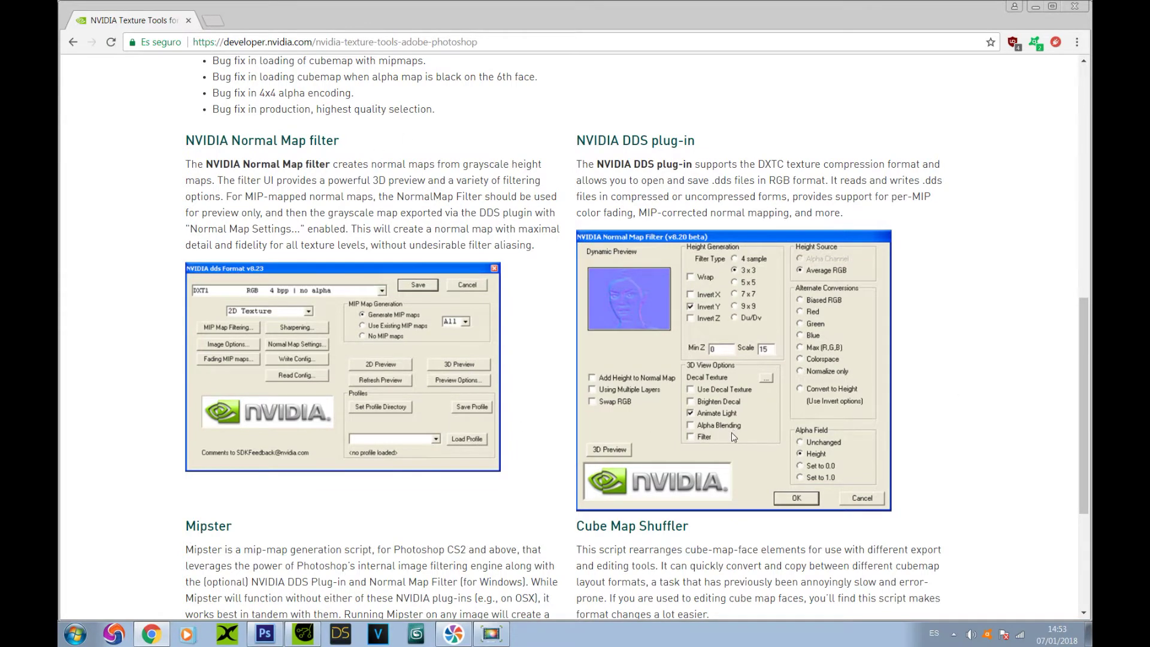
pyautogui.scroll(4, 720, 453)
pyautogui.scroll(1, 703, 459)
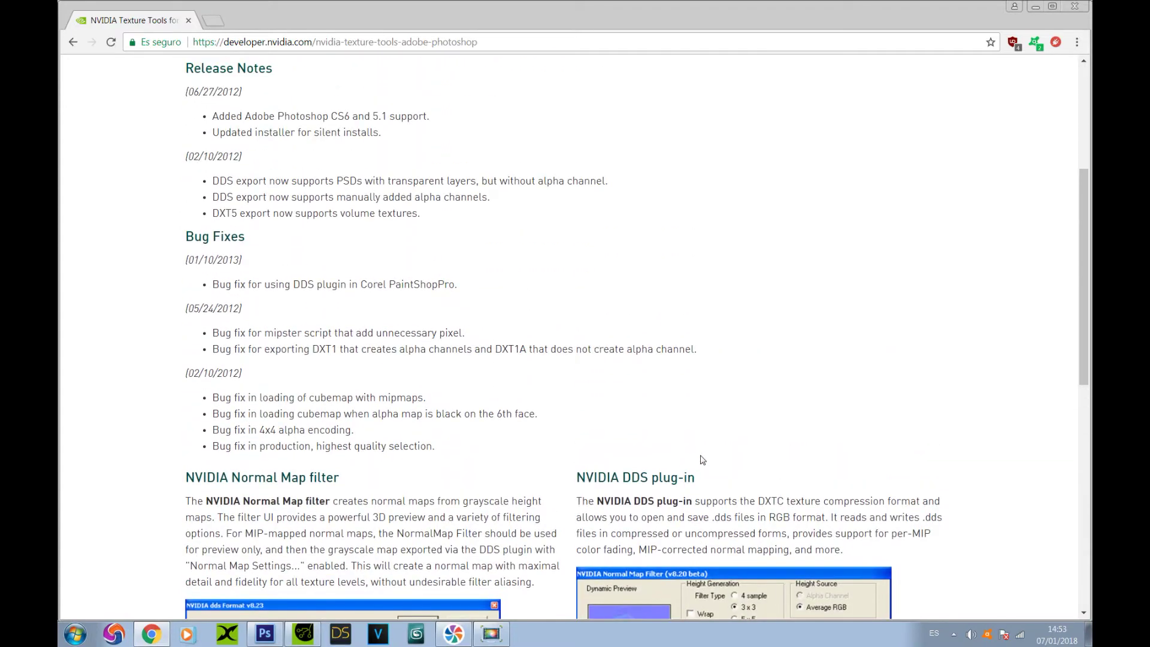
pyautogui.scroll(-7, 702, 460)
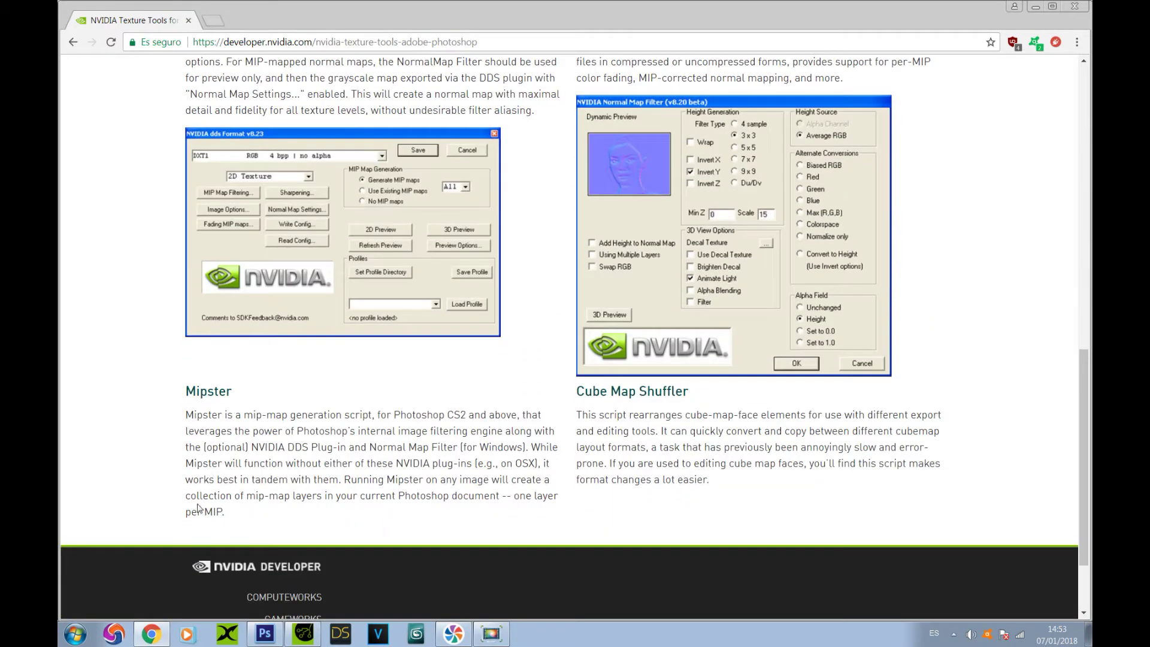
pyautogui.click(303, 634)
pyautogui.scroll(-4, 519, 277)
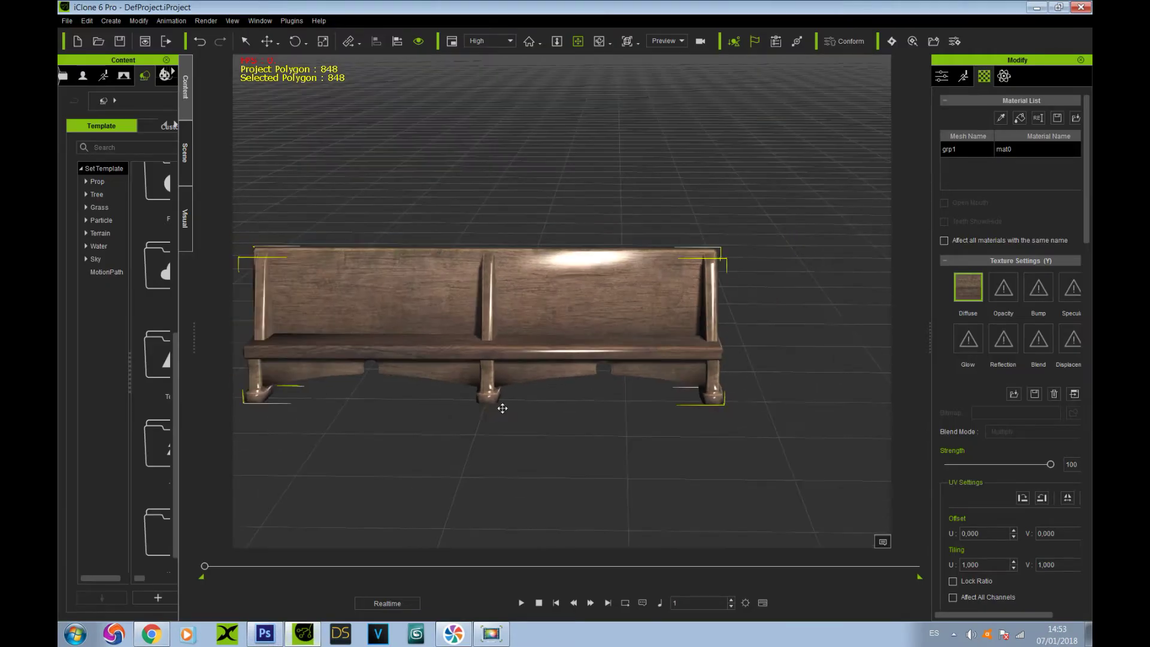
pyautogui.moveTo(595, 344); pyautogui.dragTo(583, 368)
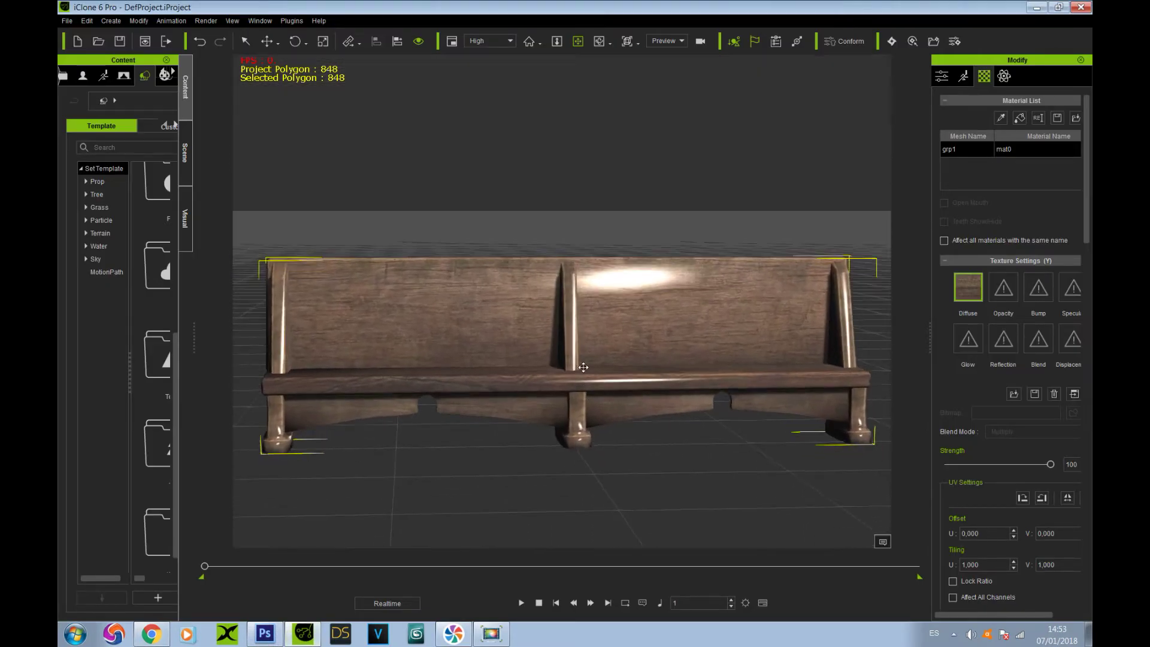
# Widen the material panel, orbit the bench, and send its Diffuse texture to the external editor
pyautogui.moveTo(930, 336); pyautogui.dragTo(872, 336)
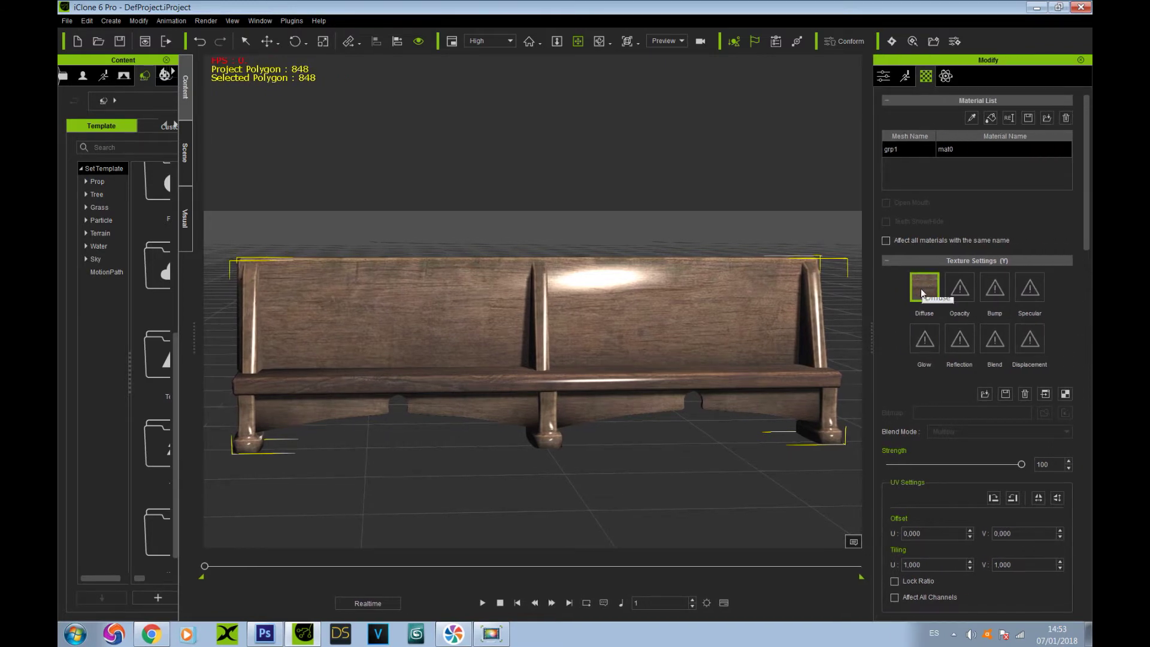
pyautogui.moveTo(1021, 464)
pyautogui.mouseDown()
pyautogui.moveTo(899, 464)
pyautogui.moveTo(1021, 464)
pyautogui.mouseUp()
pyautogui.moveTo(501, 336); pyautogui.dragTo(552, 321)
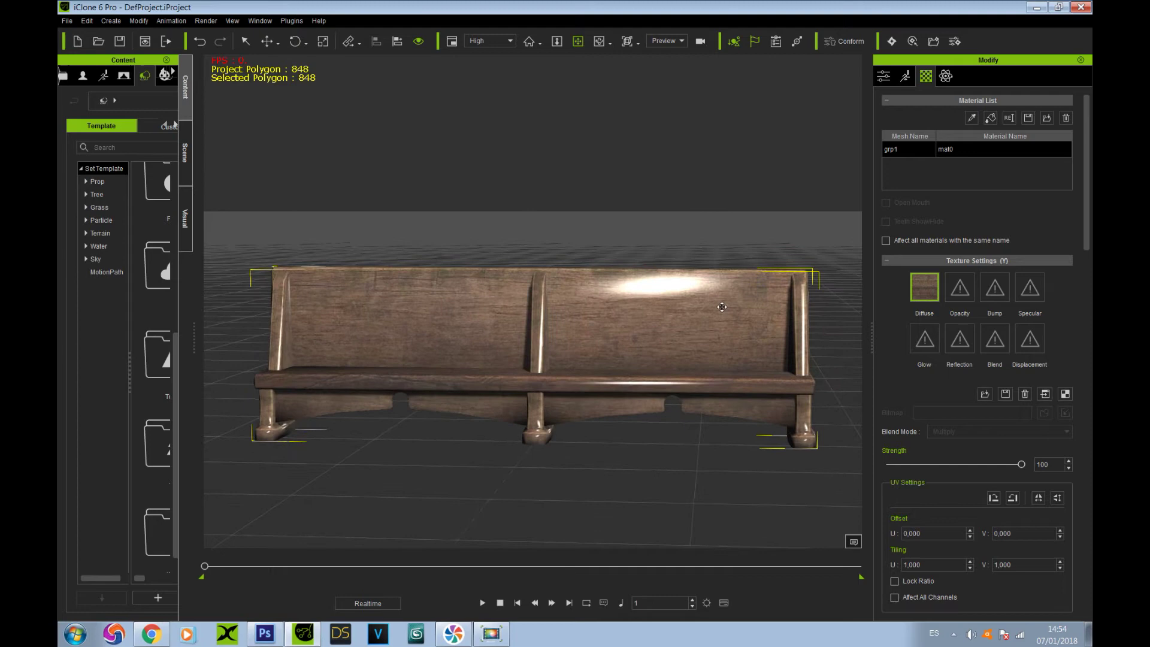
pyautogui.scroll(3, 610, 348)
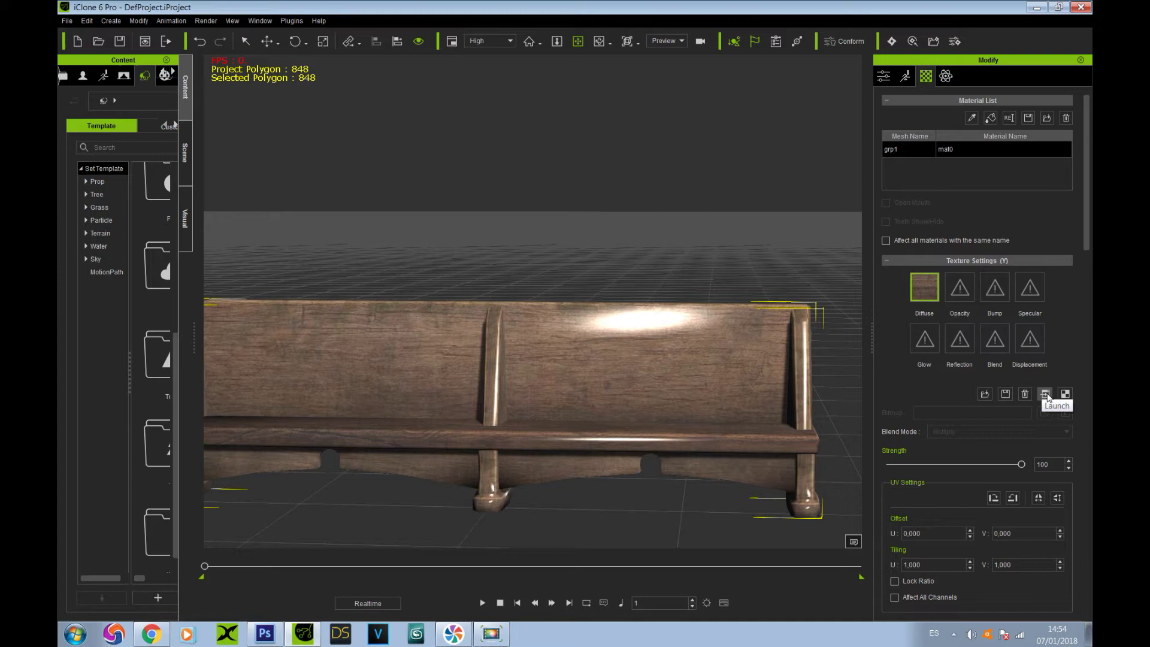
pyautogui.click(1047, 397)
pyautogui.click(1046, 396)
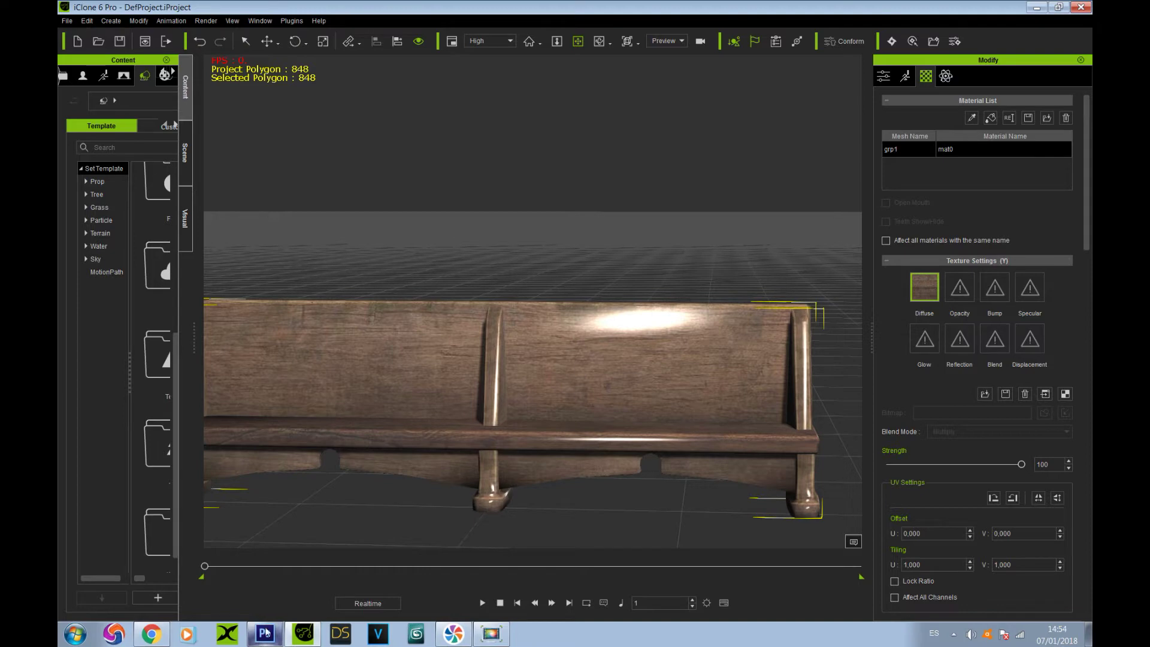
# Open 197156368_0_Diffuse.jpg in Photoshop, keeping the suggested colour profile
pyautogui.click(1045, 396)
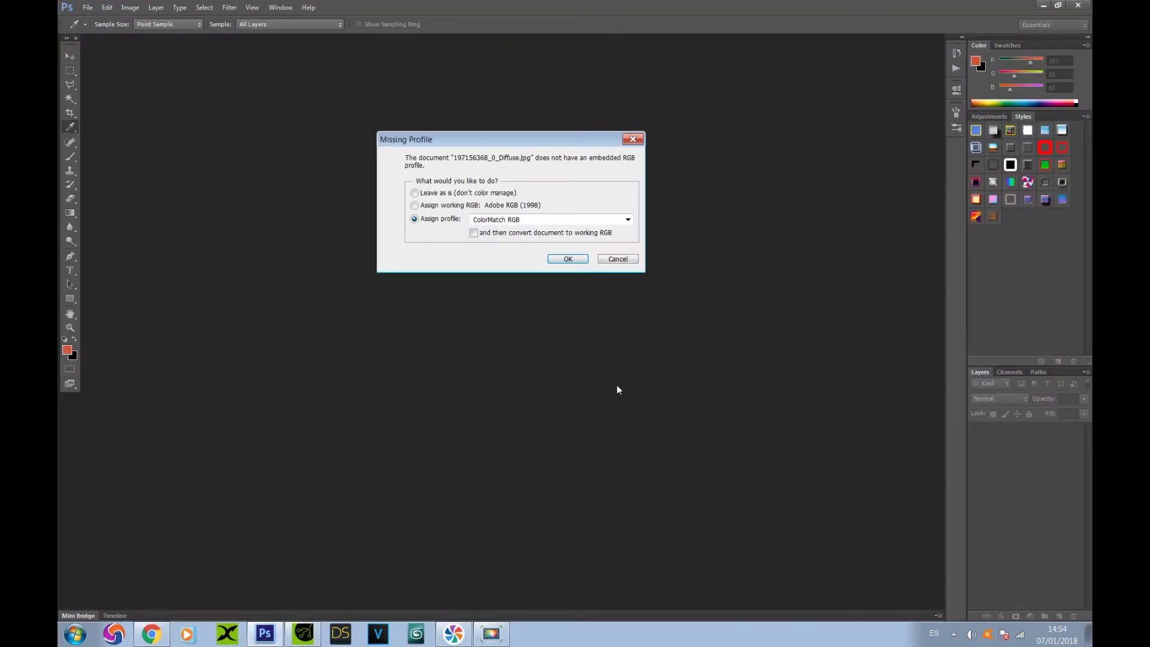
pyautogui.click(568, 259)
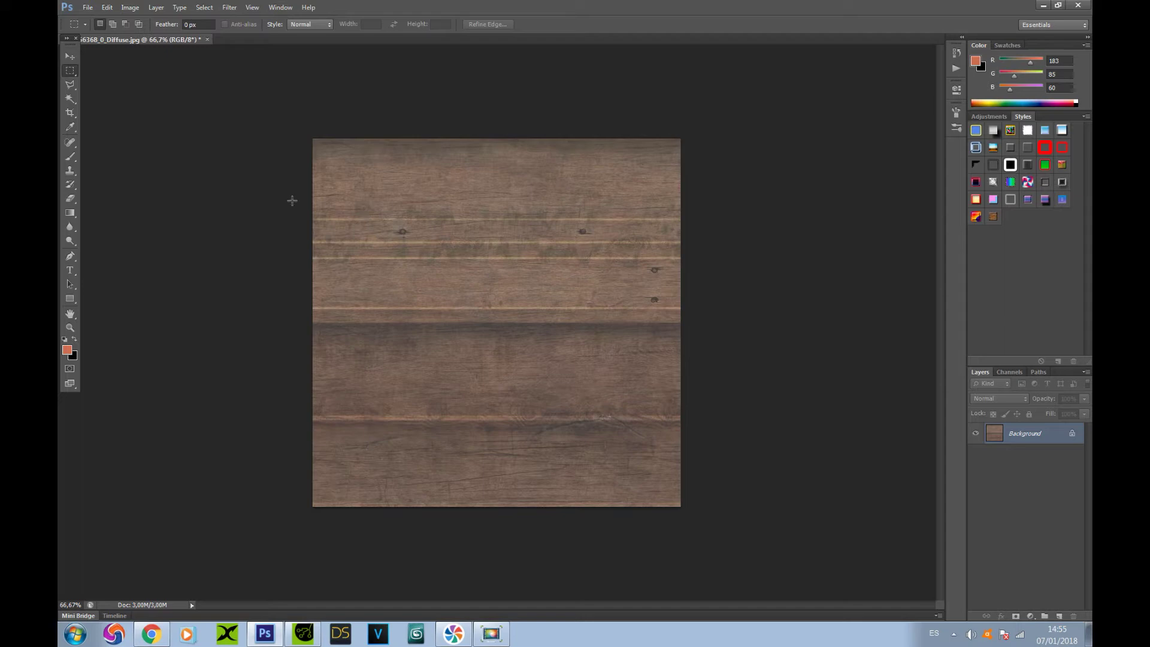
# Configure the NVIDIA NormalMapFilter with a 9x9 filter and scale 20, checking its 3D preview
pyautogui.click(228, 8)
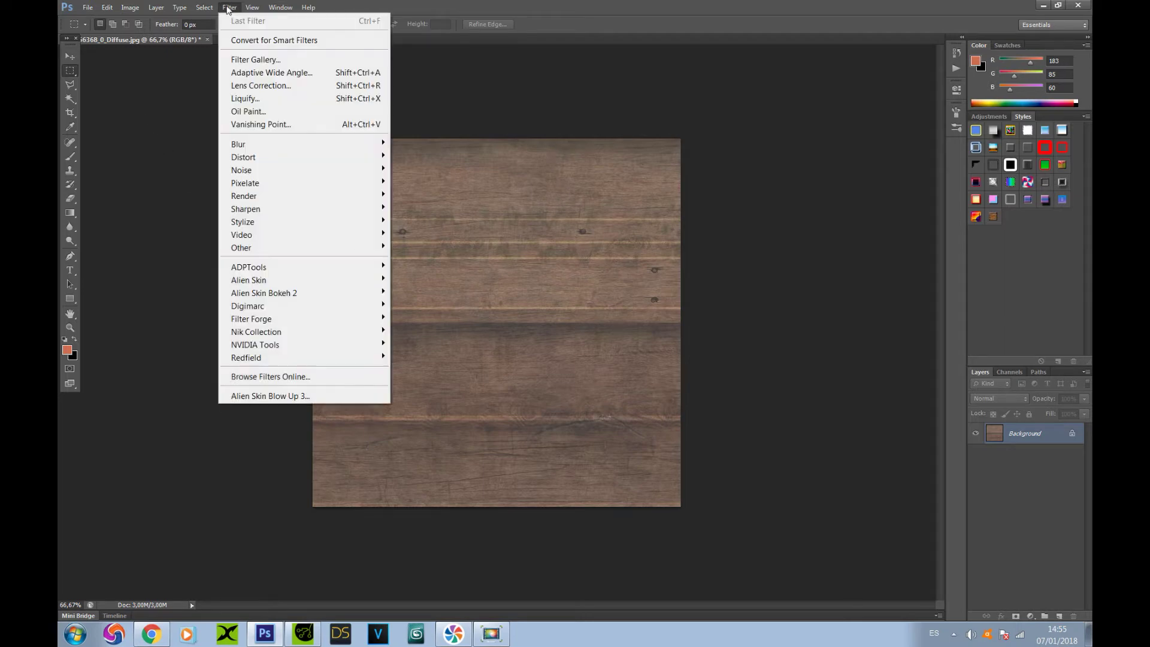
pyautogui.moveTo(274, 347)
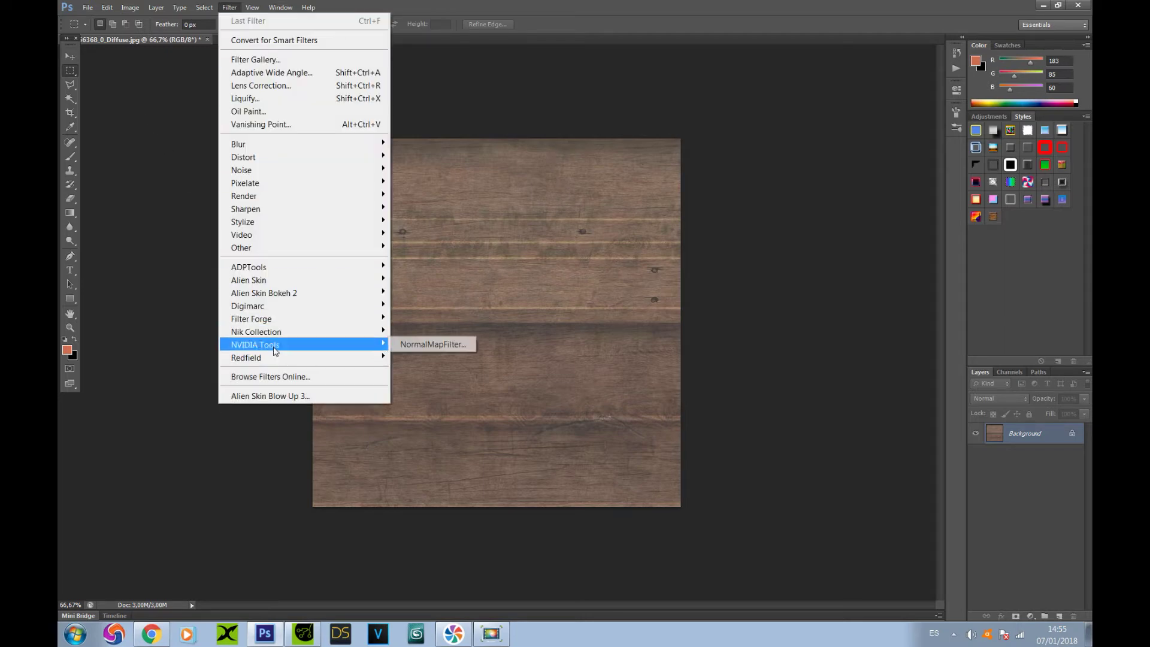
pyautogui.click(440, 349)
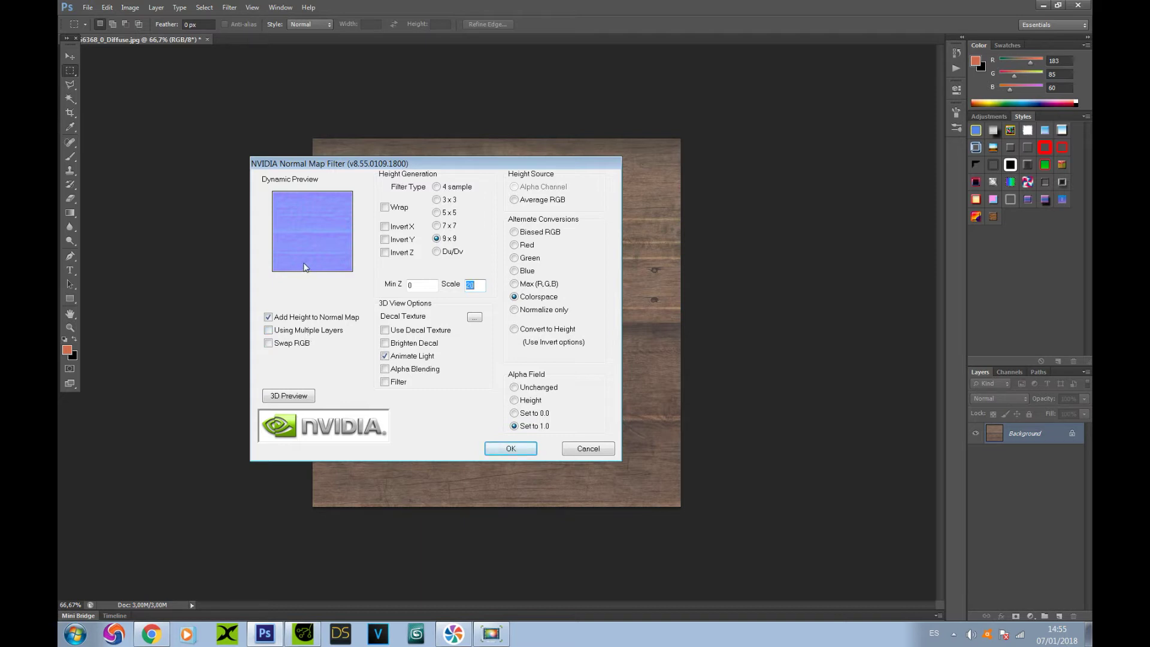
pyautogui.click(437, 226)
pyautogui.click(438, 238)
pyautogui.click(292, 398)
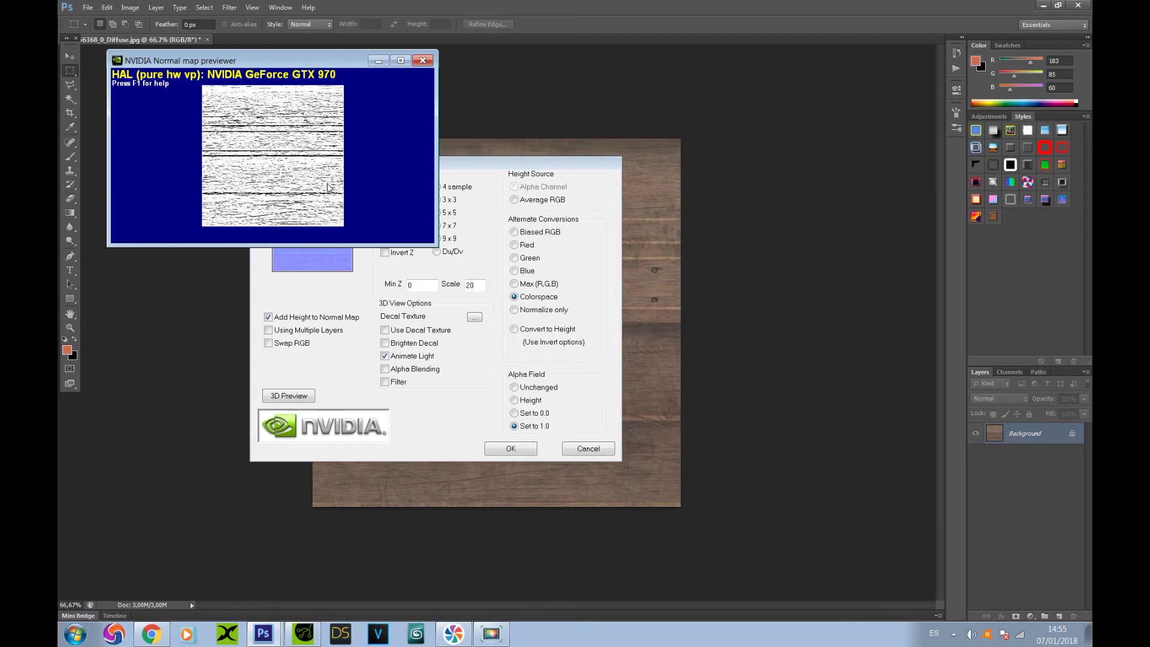
pyautogui.click(425, 62)
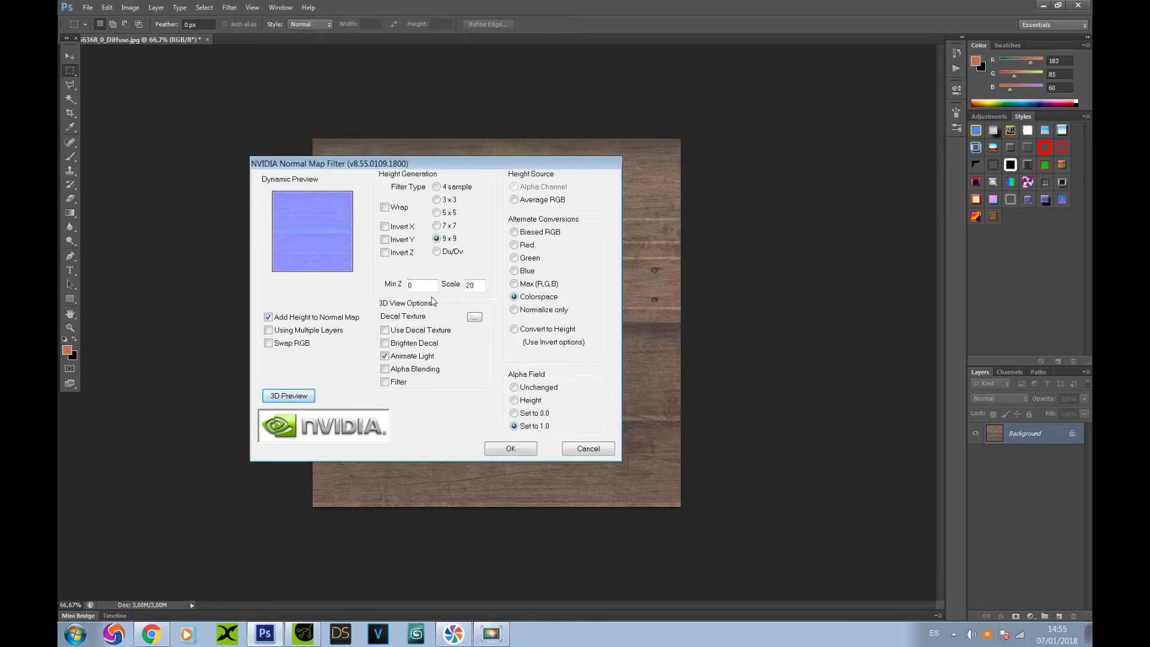
# Apply the normal map filter and save the result over 197156368_0_Normal.jpg as JPEG
pyautogui.click(511, 449)
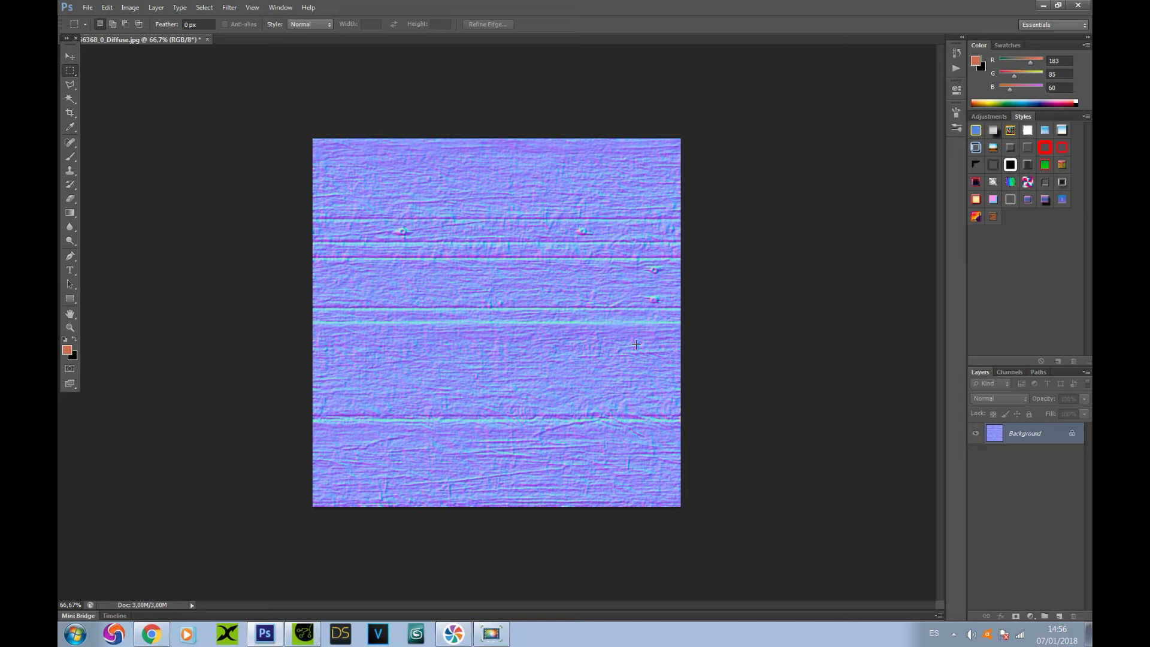
pyautogui.click(491, 634)
pyautogui.click(87, 7)
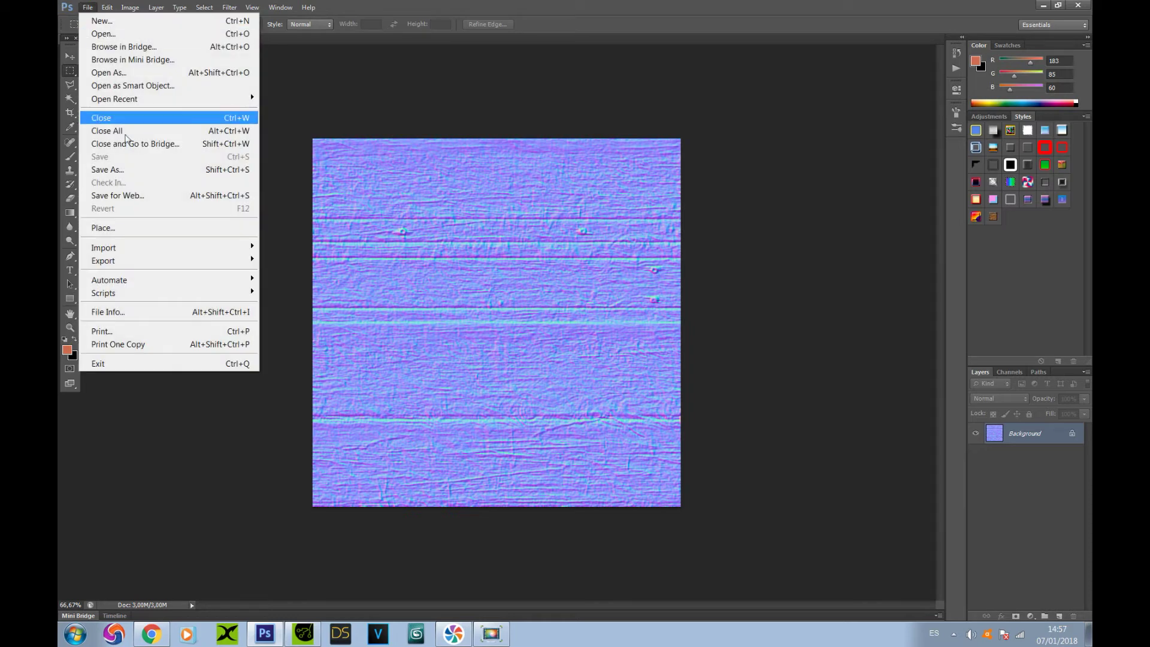
pyautogui.click(129, 171)
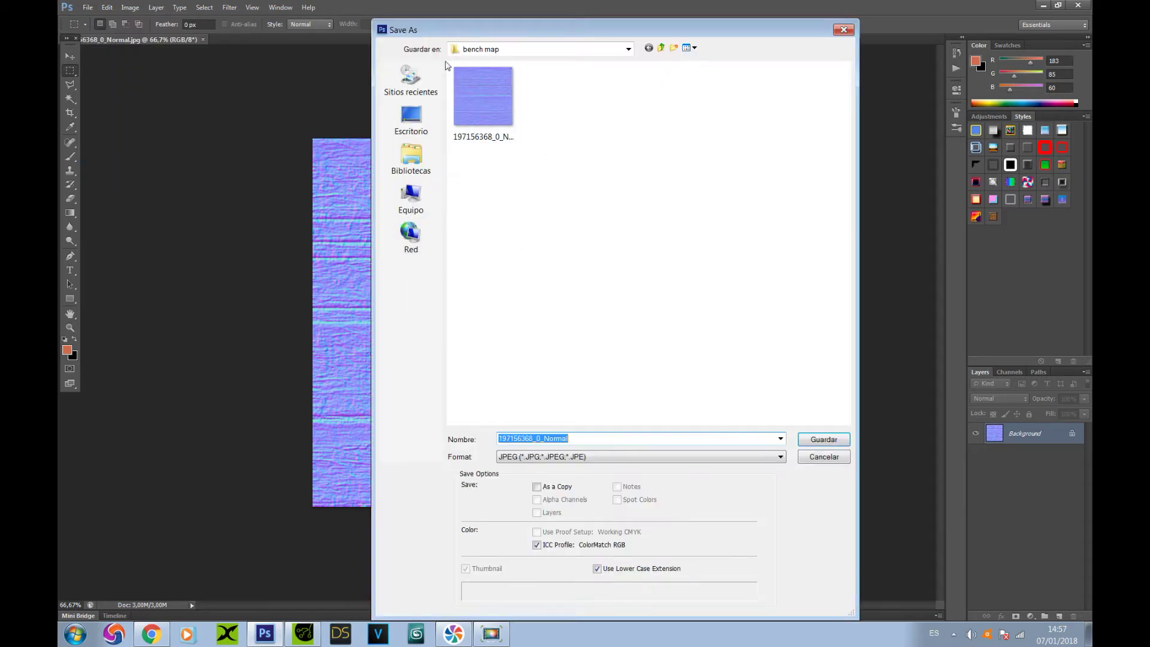
pyautogui.click(480, 109)
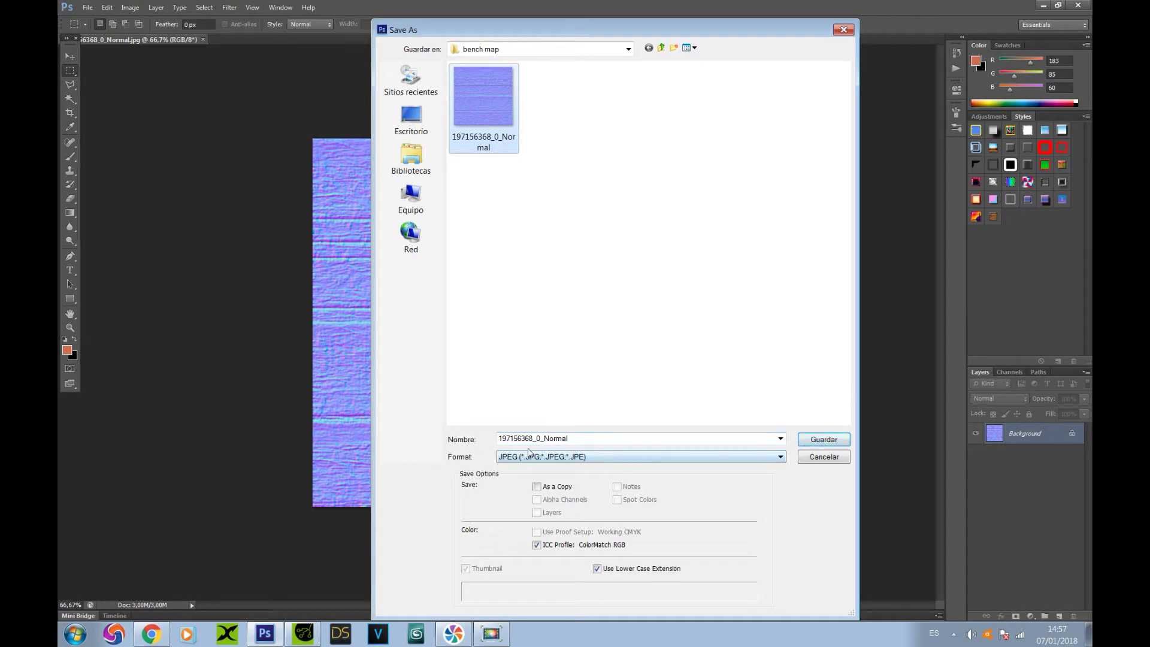
pyautogui.click(806, 441)
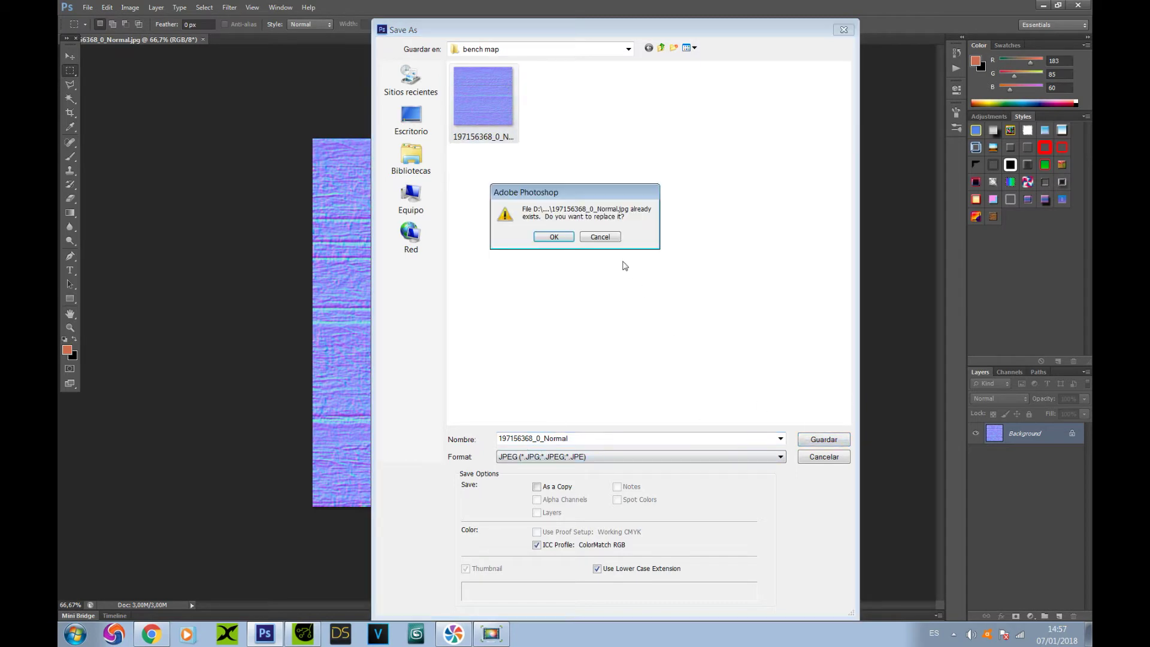
pyautogui.click(554, 237)
pyautogui.click(574, 148)
pyautogui.press('m')
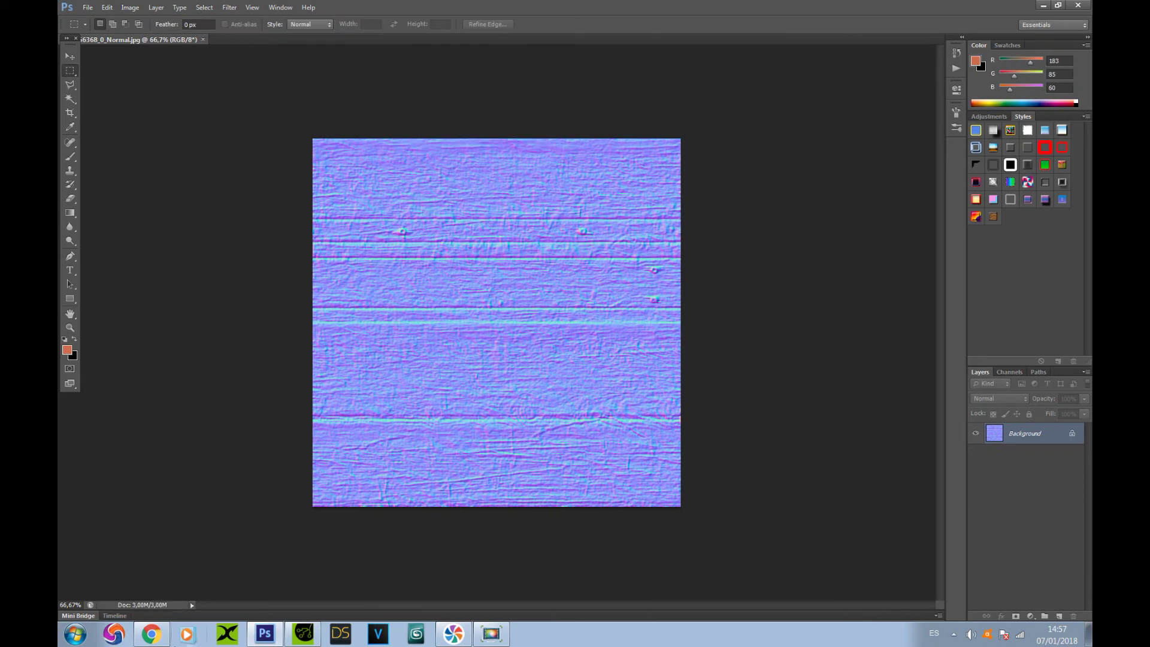
# Load 197156368_0_Normal into the bench's Bump channel, imported as a Normal Map
pyautogui.click(304, 635)
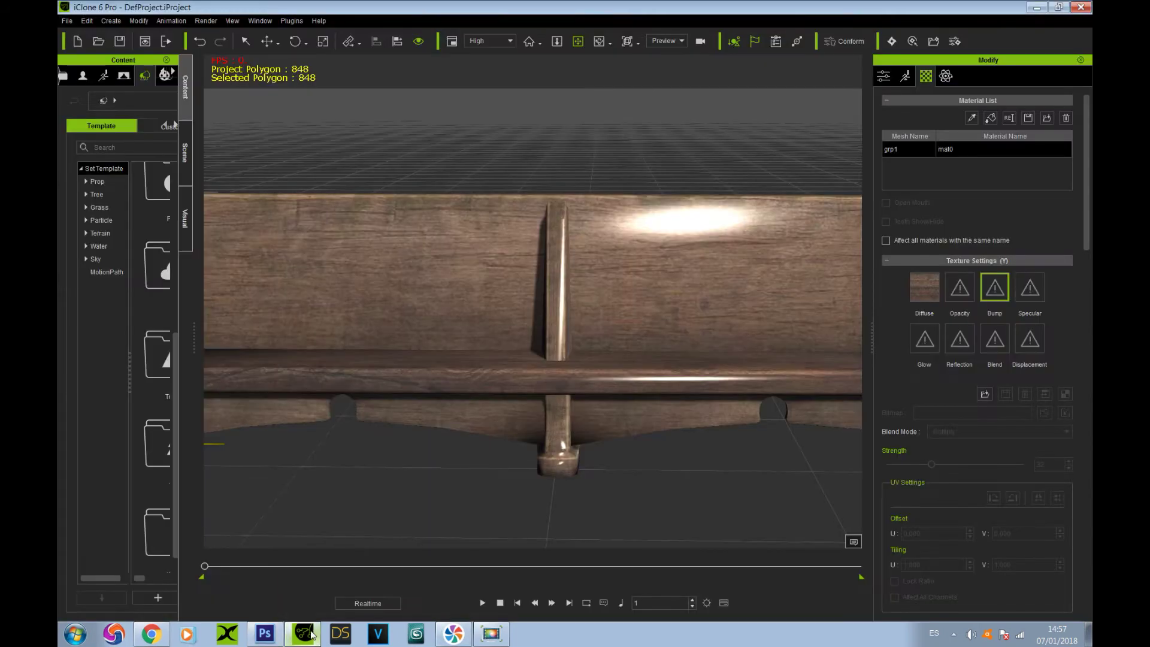
pyautogui.scroll(-5, 551, 435)
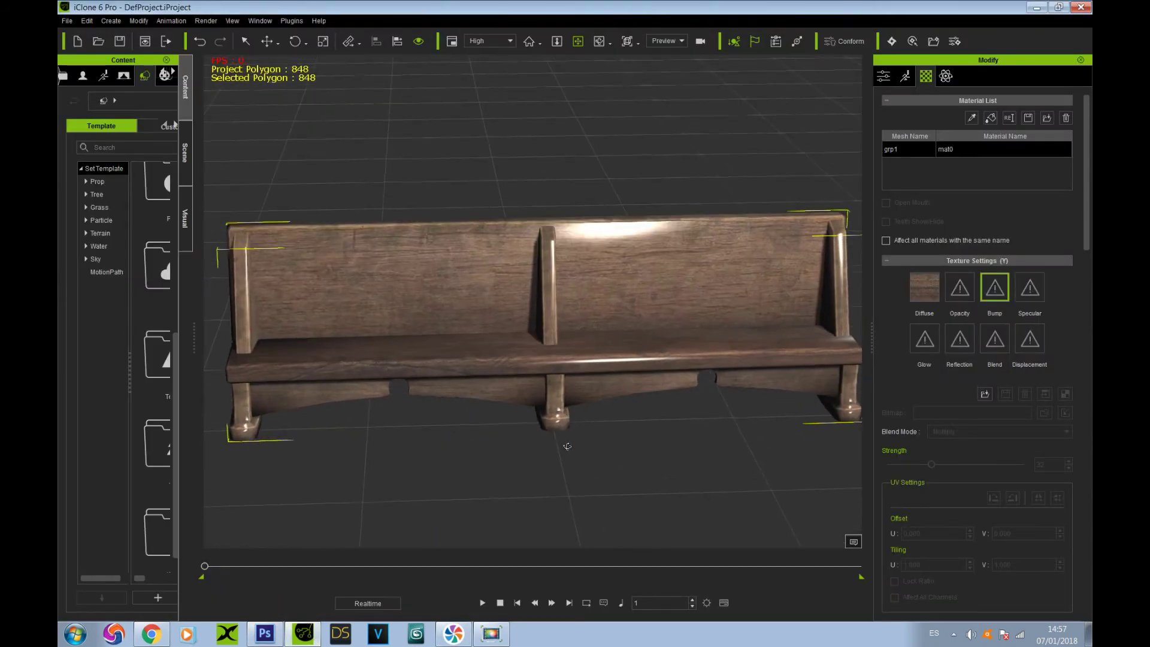
pyautogui.scroll(3, 641, 351)
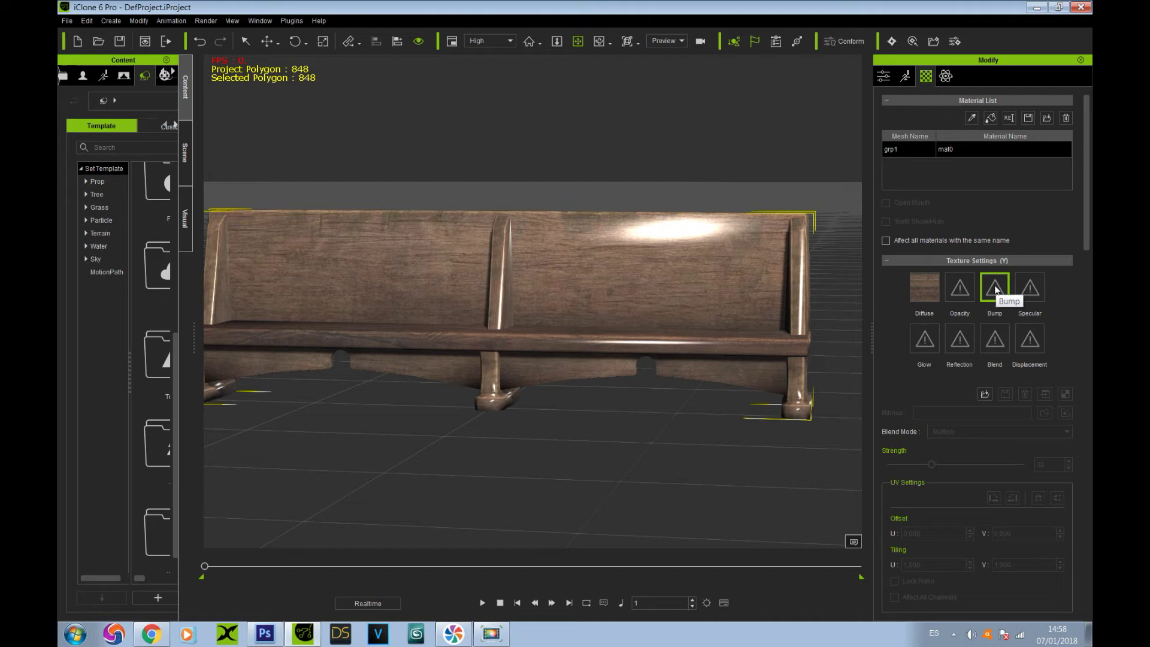
pyautogui.doubleClick(996, 289)
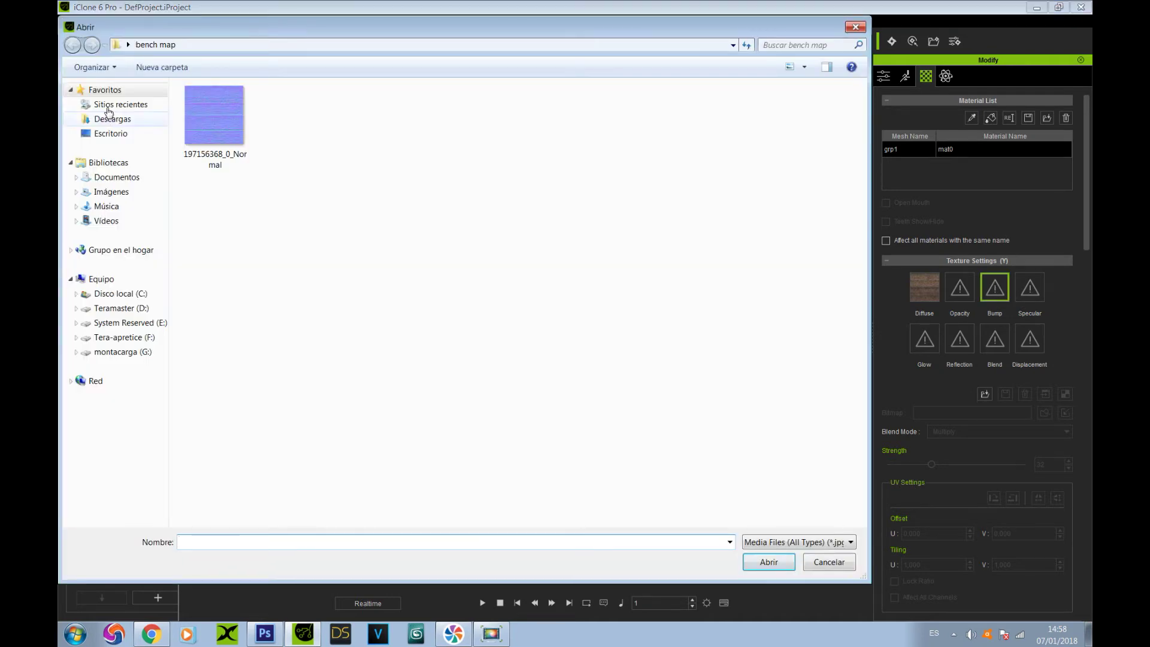
pyautogui.click(209, 124)
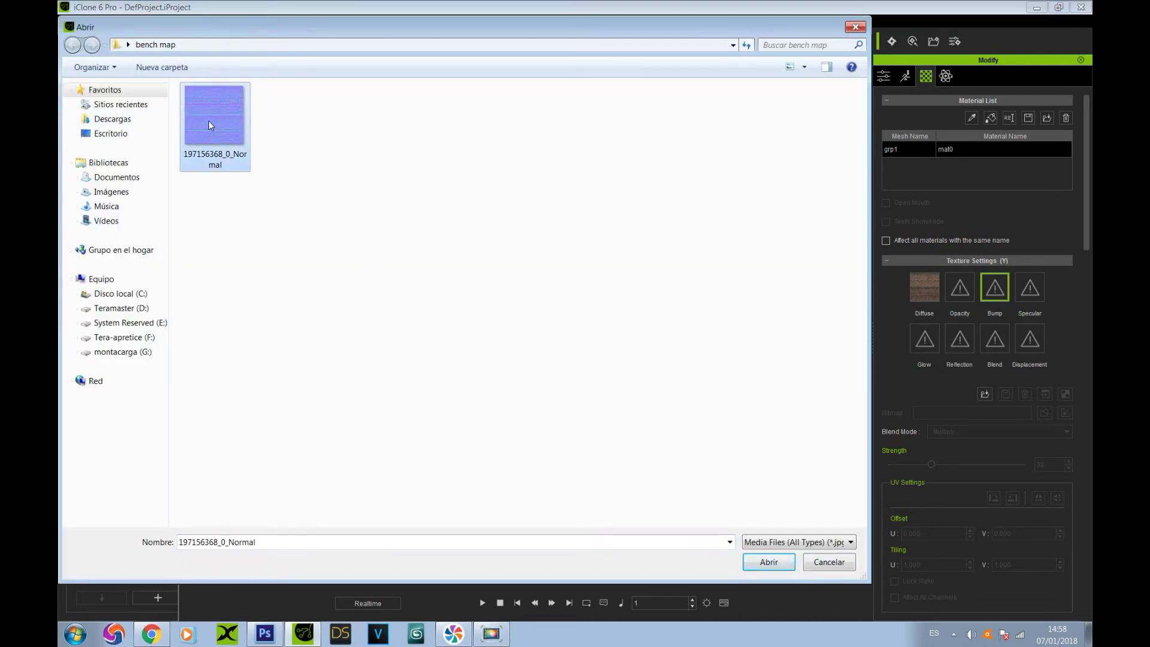
pyautogui.click(768, 563)
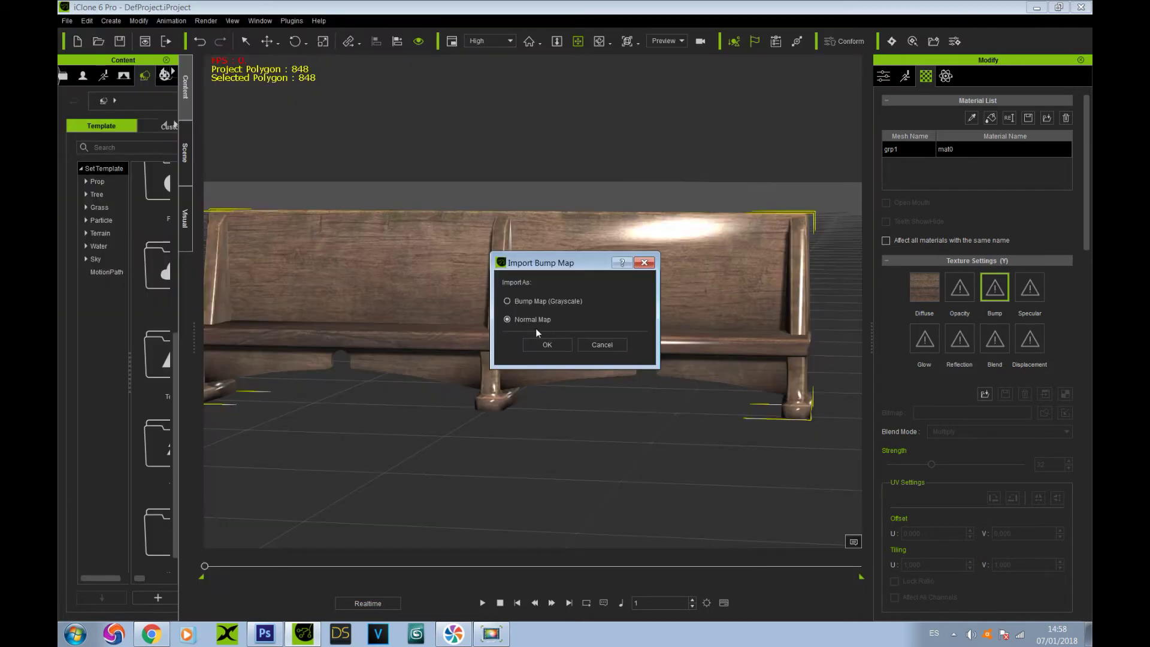
pyautogui.click(546, 345)
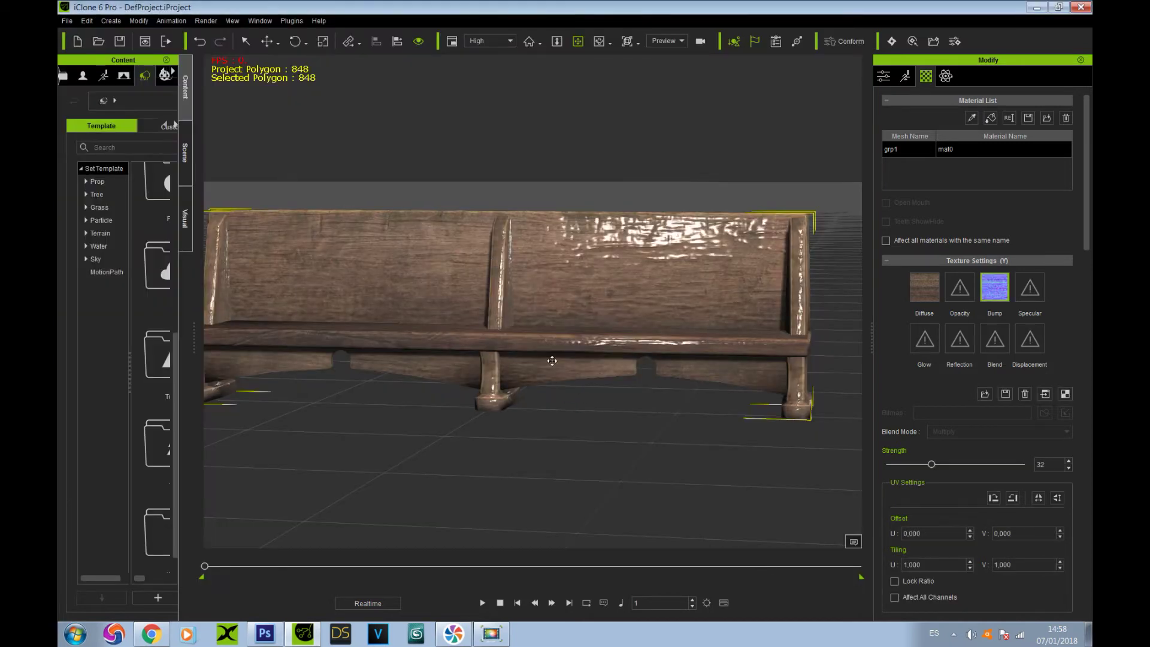
# Lower the bench's Specular to 0 and Glossiness to 35, viewing the seat up close
pyautogui.moveTo(552, 361); pyautogui.dragTo(482, 366)
pyautogui.scroll(5, 538, 294)
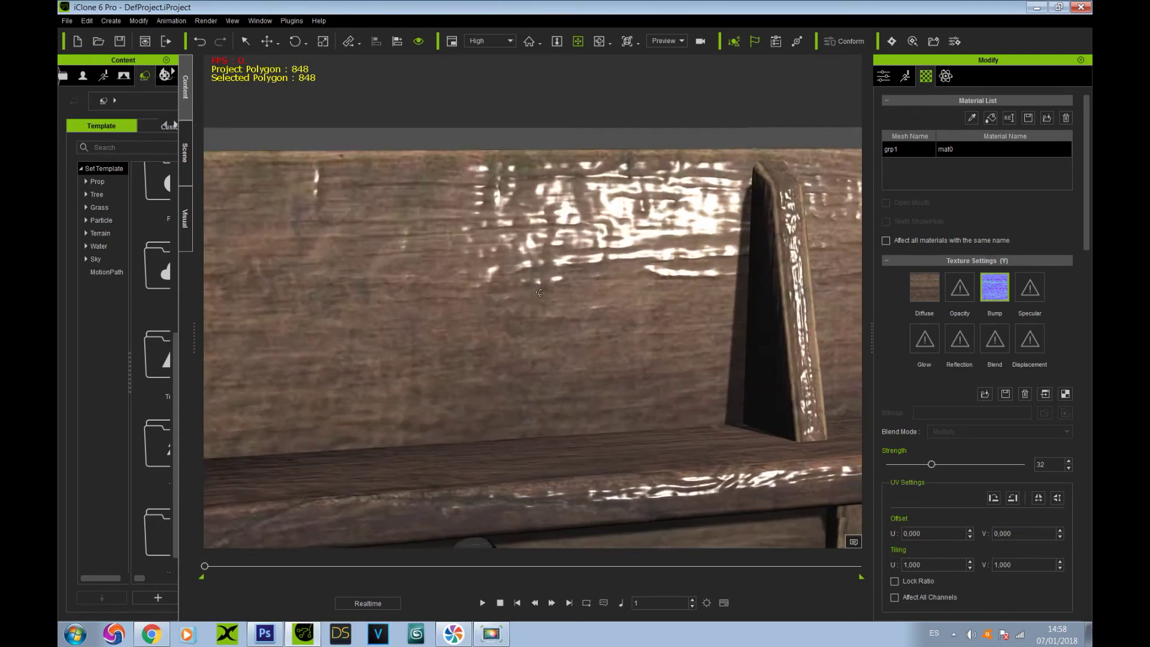
pyautogui.scroll(-3, 540, 293)
pyautogui.moveTo(540, 293); pyautogui.dragTo(252, 372)
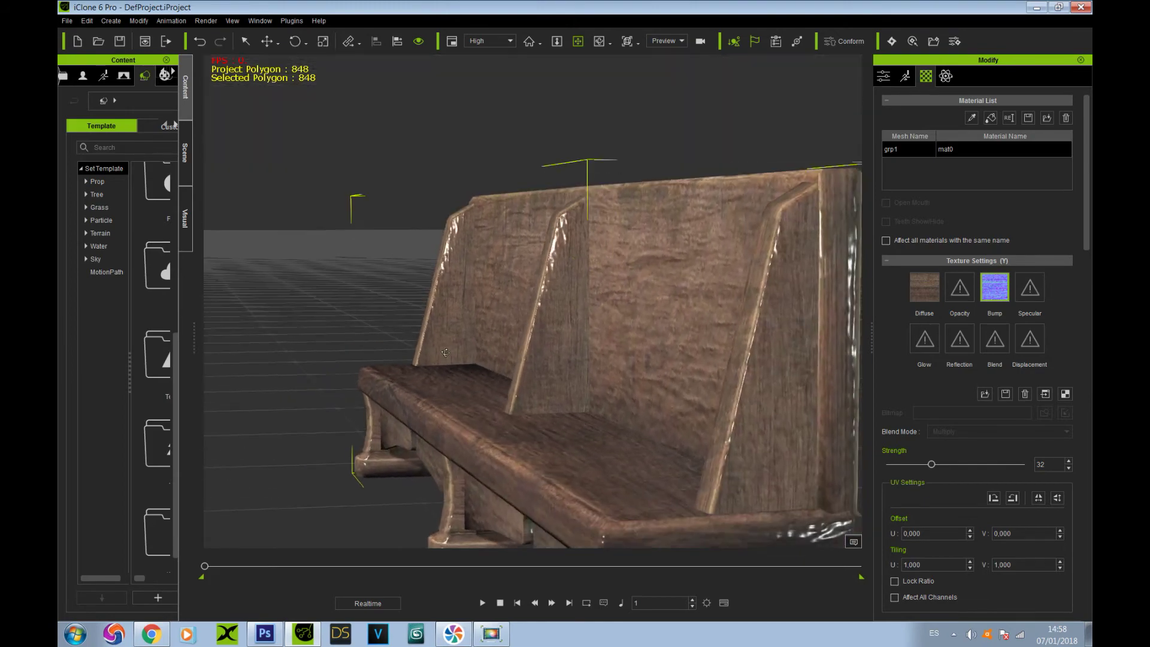
pyautogui.scroll(4, 563, 389)
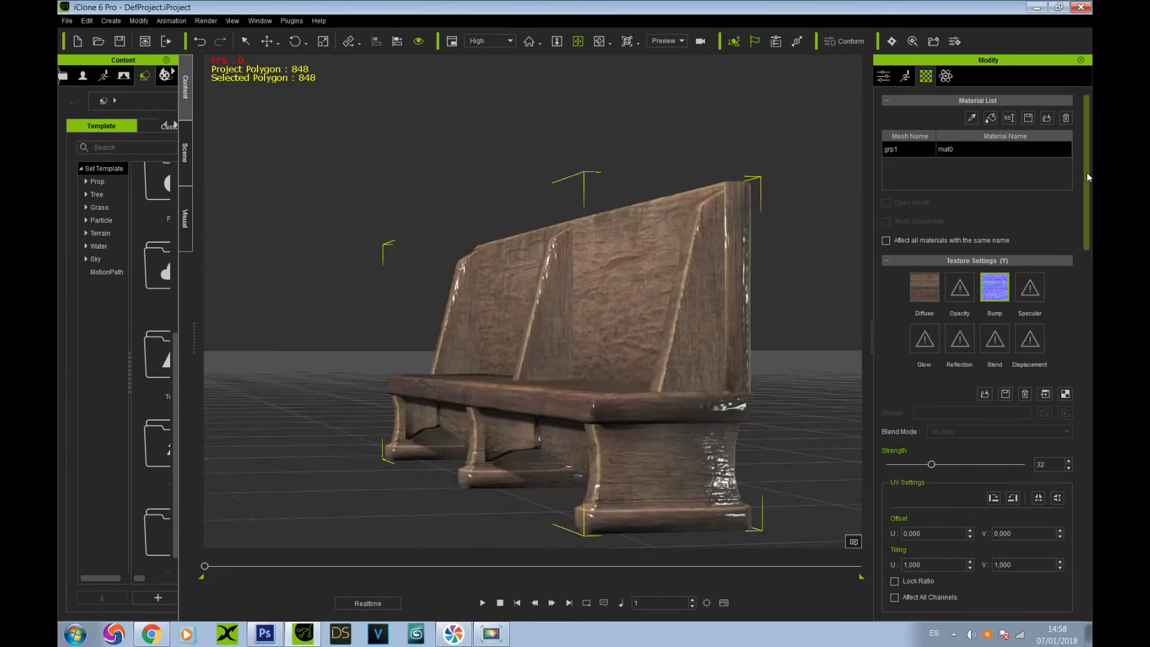
pyautogui.moveTo(1088, 177); pyautogui.dragTo(1088, 299)
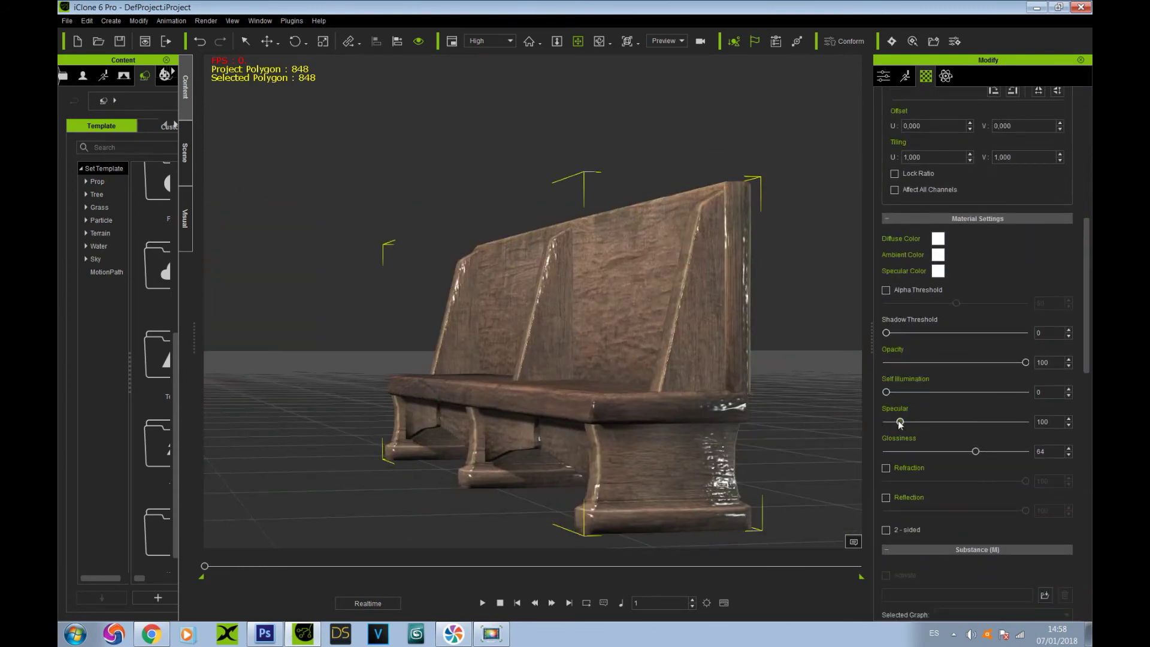
pyautogui.moveTo(901, 422)
pyautogui.mouseDown()
pyautogui.moveTo(870, 426)
pyautogui.moveTo(899, 423)
pyautogui.moveTo(889, 422)
pyautogui.mouseUp()
pyautogui.moveTo(976, 452); pyautogui.dragTo(937, 451)
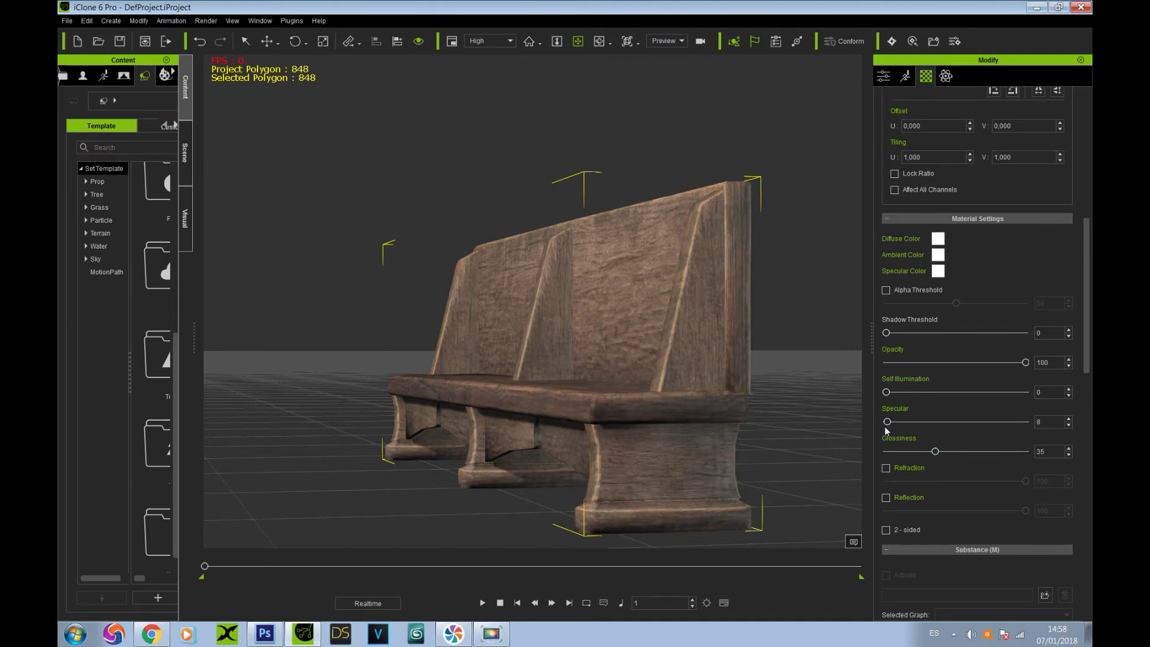
pyautogui.moveTo(890, 423); pyautogui.dragTo(871, 422)
# Remove the normal map from the Bump channel and return to Photoshop
pyautogui.scroll(5, 589, 414)
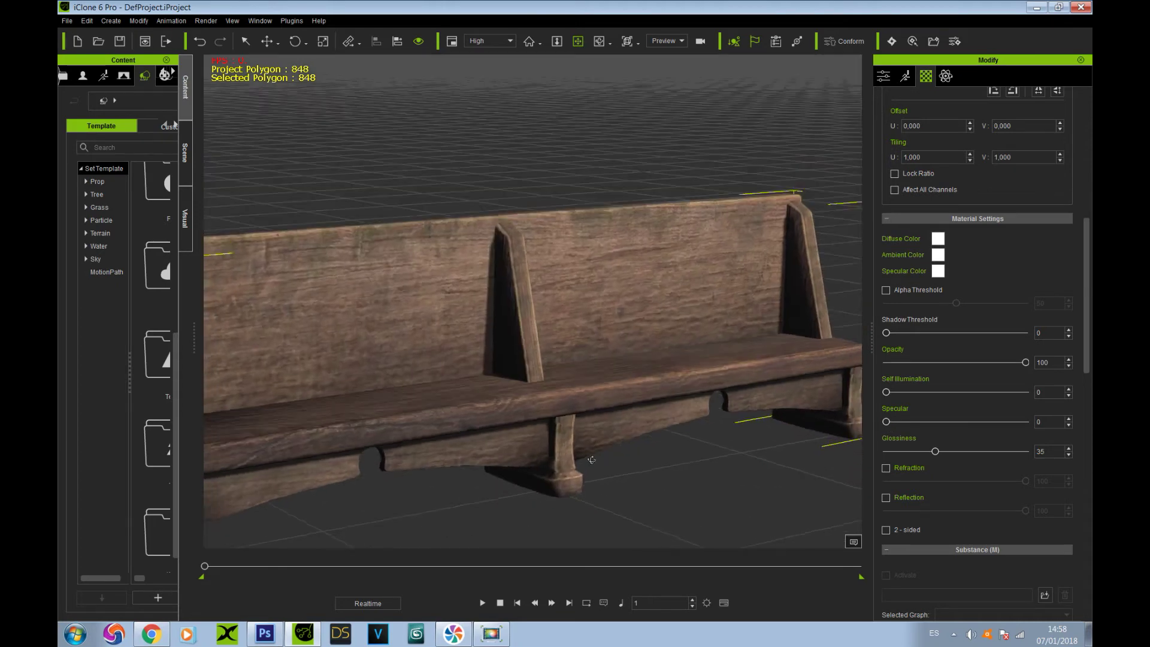
pyautogui.scroll(-2, 592, 460)
pyautogui.moveTo(592, 460); pyautogui.dragTo(620, 336)
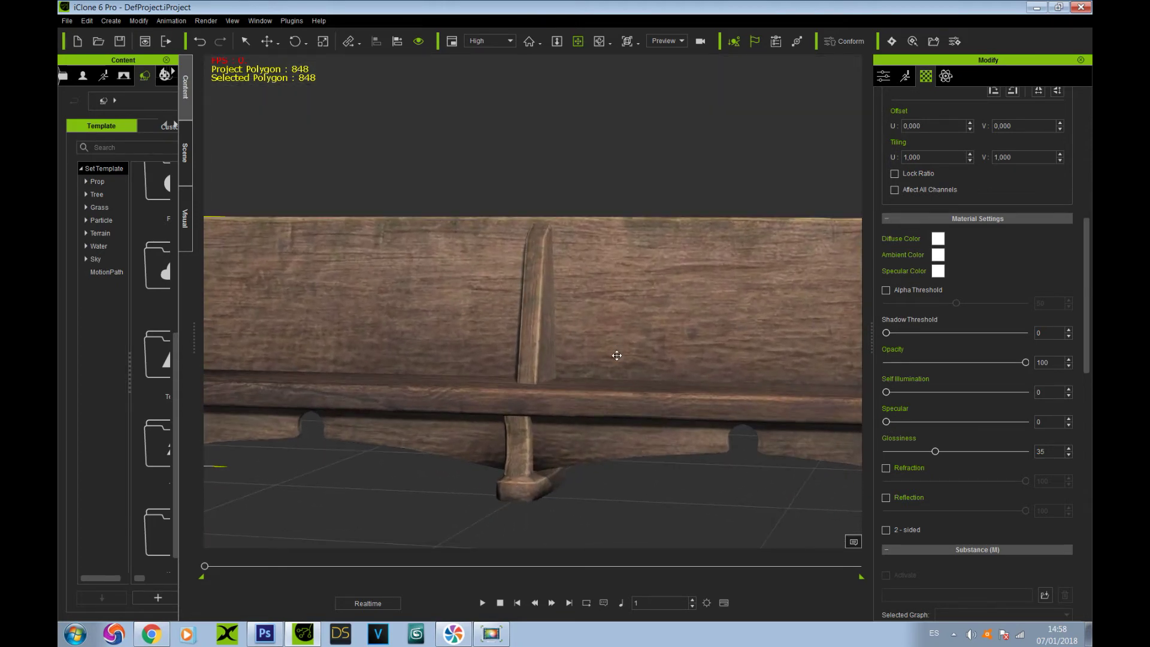
pyautogui.moveTo(1087, 268); pyautogui.dragTo(1087, 168)
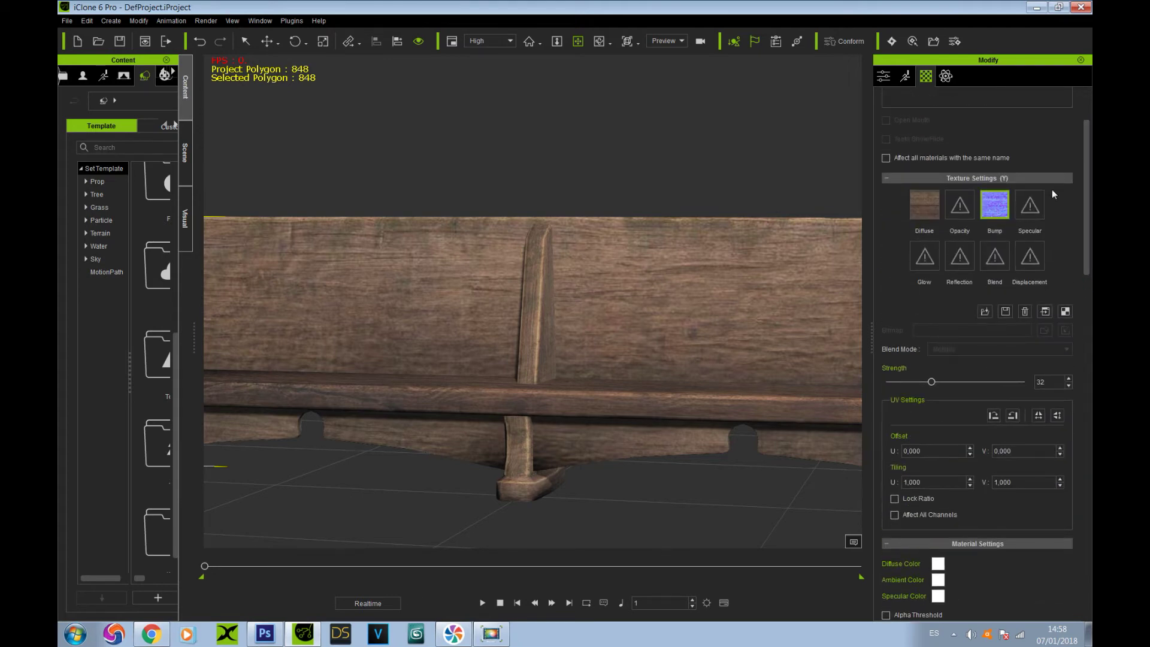
pyautogui.click(1024, 311)
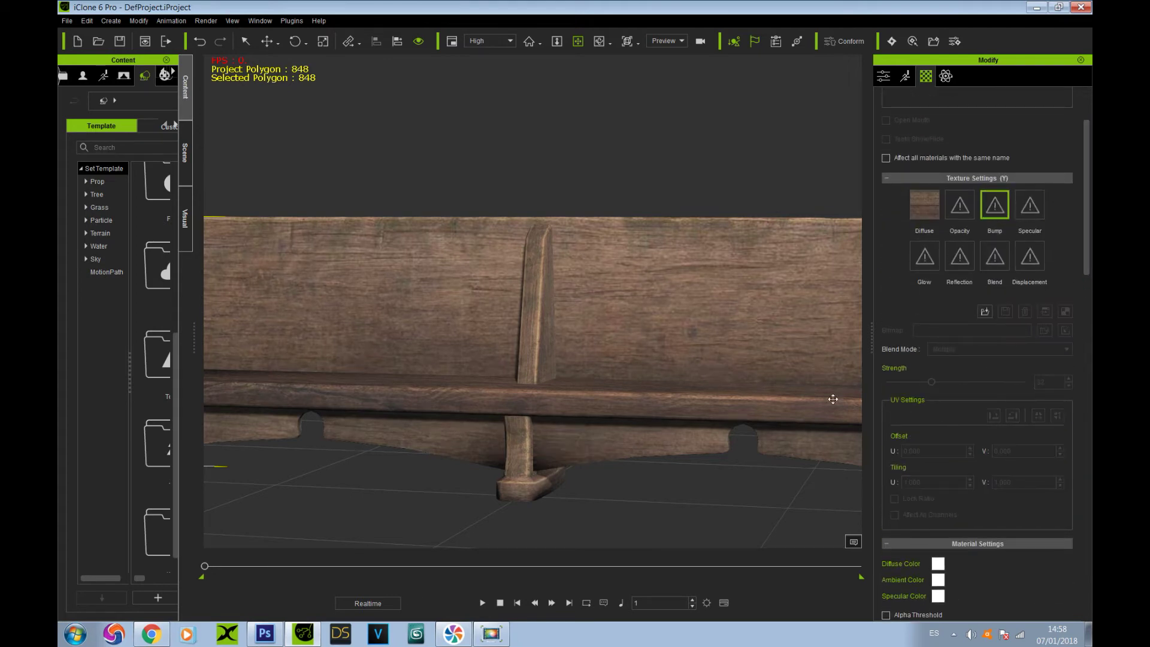
pyautogui.click(265, 633)
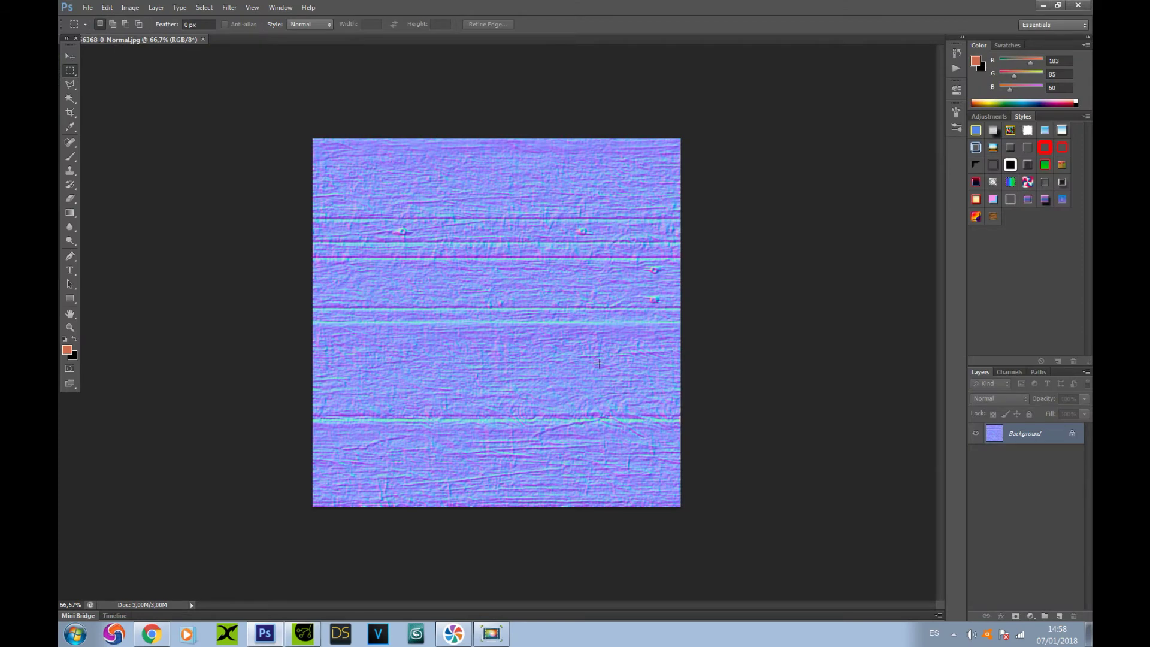
# Step back to the wood texture and reapply the normal map filter with the 4 sample type
pyautogui.click(107, 8)
pyautogui.click(118, 48)
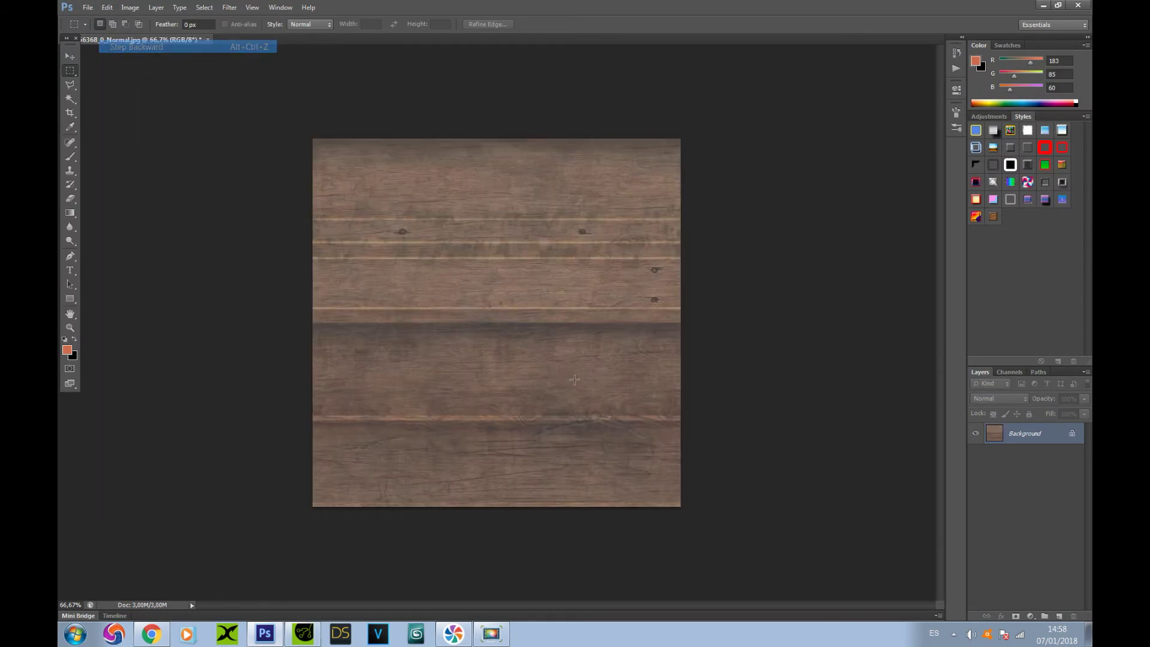
pyautogui.click(229, 8)
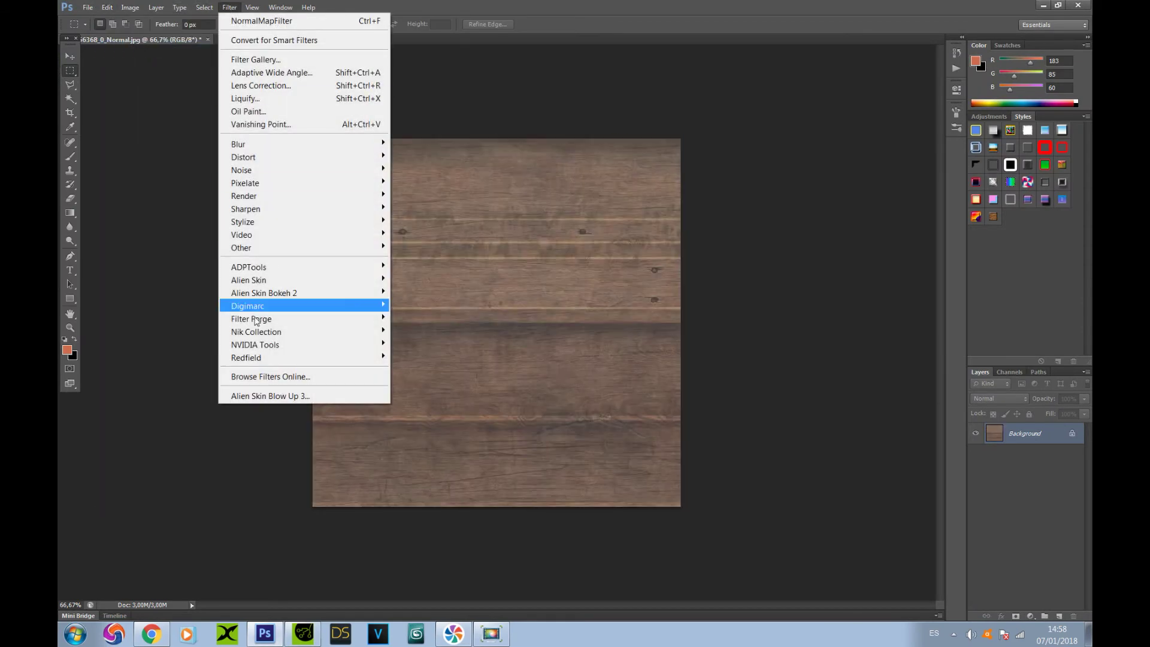
pyautogui.moveTo(300, 346)
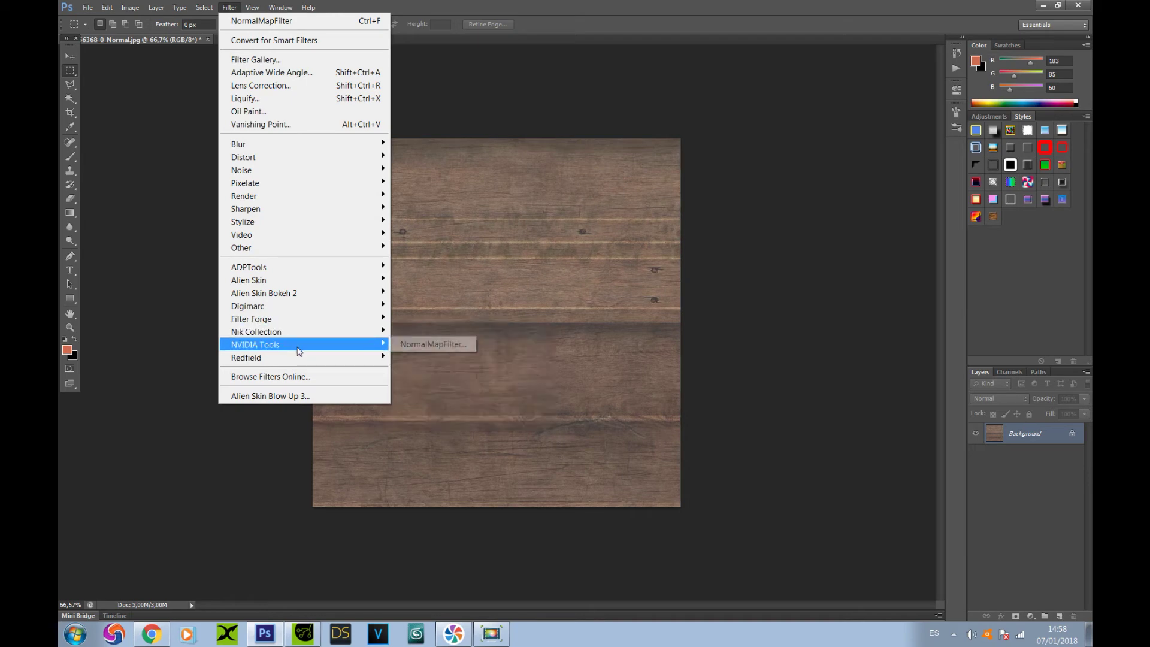
pyautogui.click(403, 342)
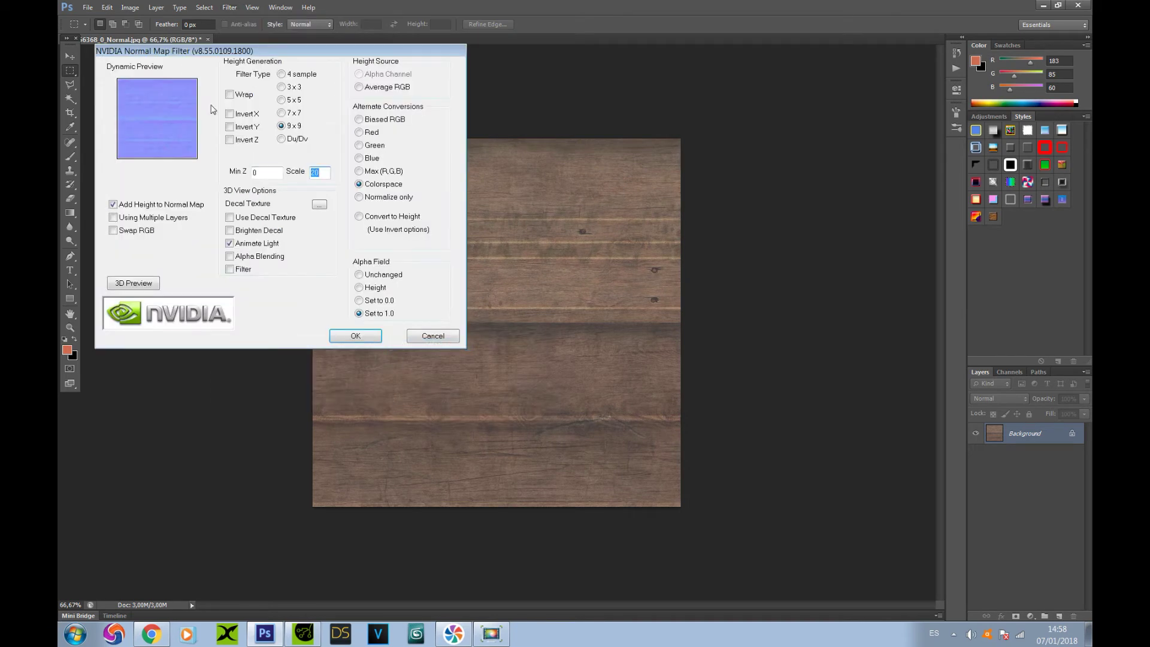
pyautogui.click(281, 100)
pyautogui.click(281, 139)
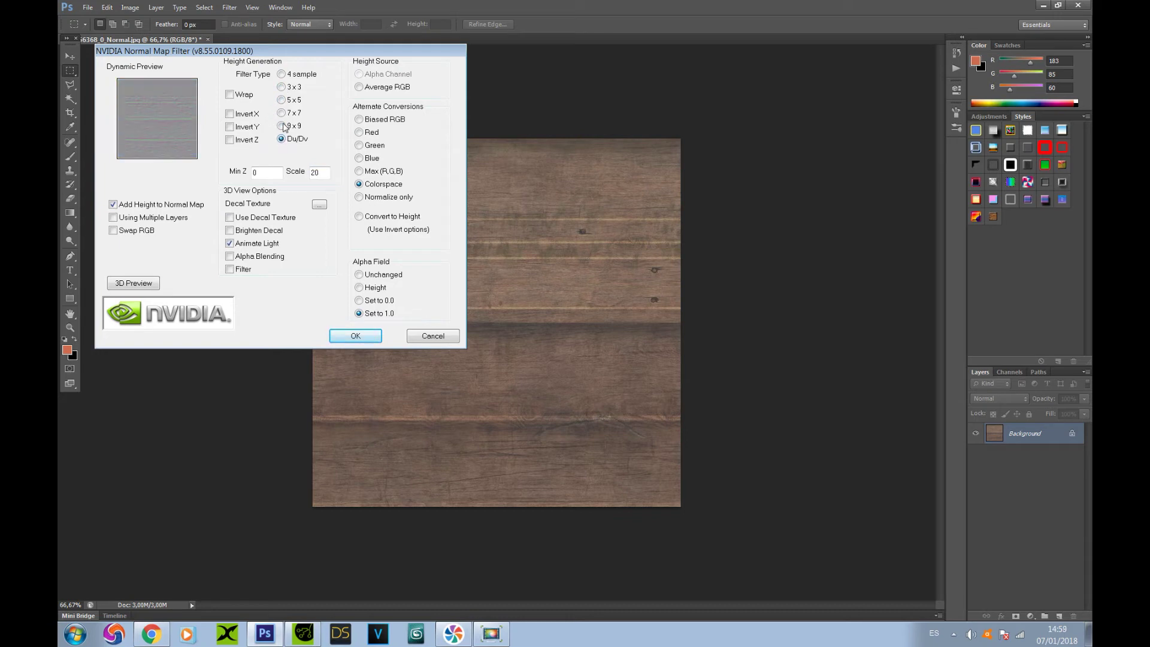
pyautogui.click(282, 126)
pyautogui.click(282, 87)
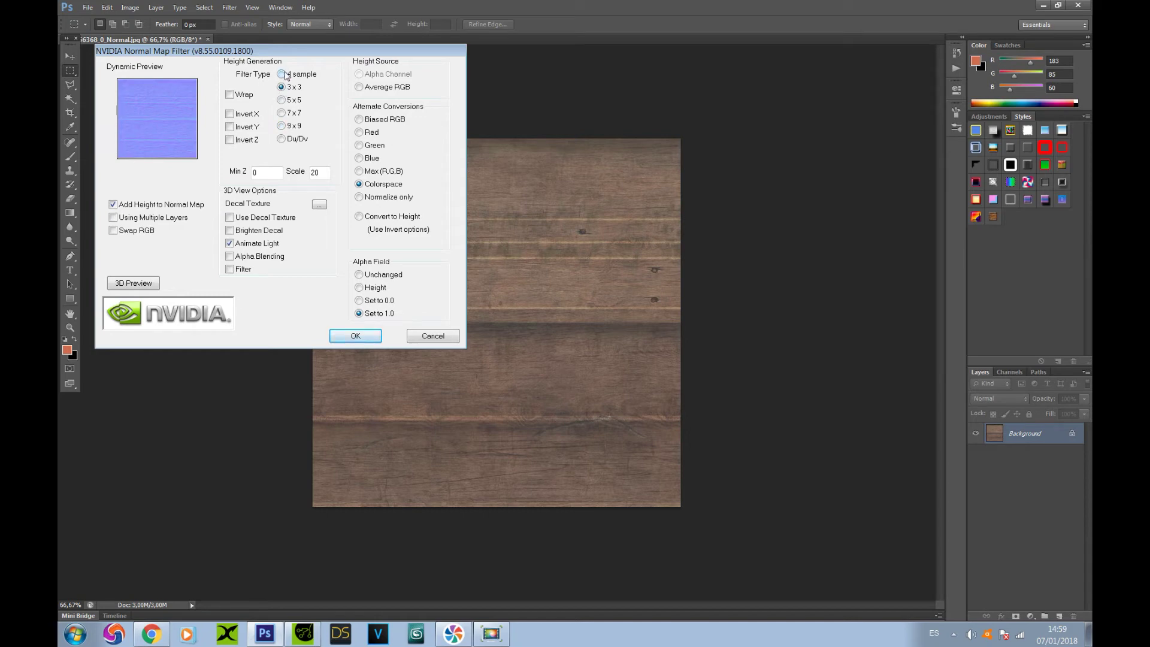
pyautogui.click(350, 336)
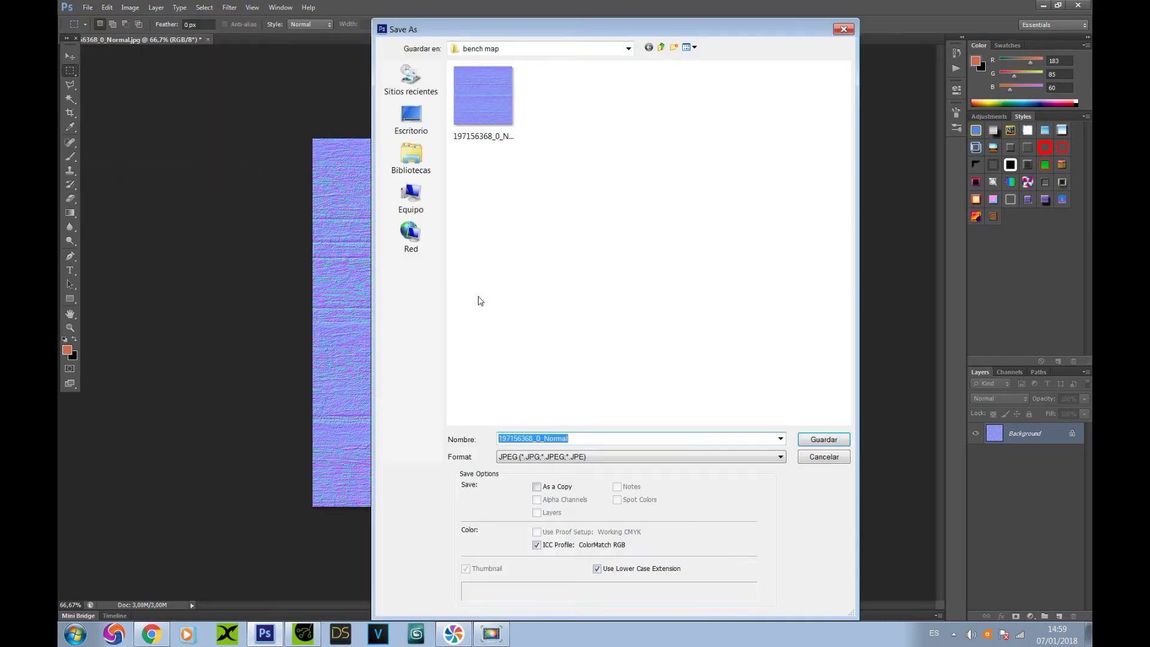
# Save the new normal map over 197156368_0_Normal.jpg, replacing the old file
pyautogui.click(483, 102)
pyautogui.click(824, 440)
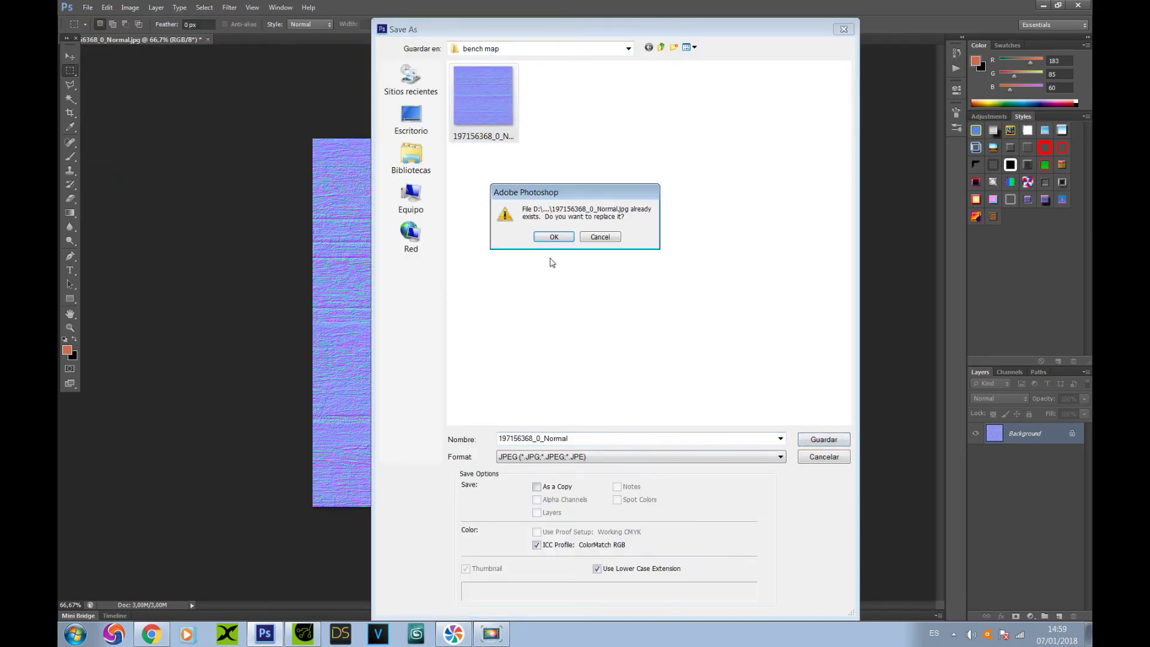
pyautogui.click(552, 240)
pyautogui.click(574, 150)
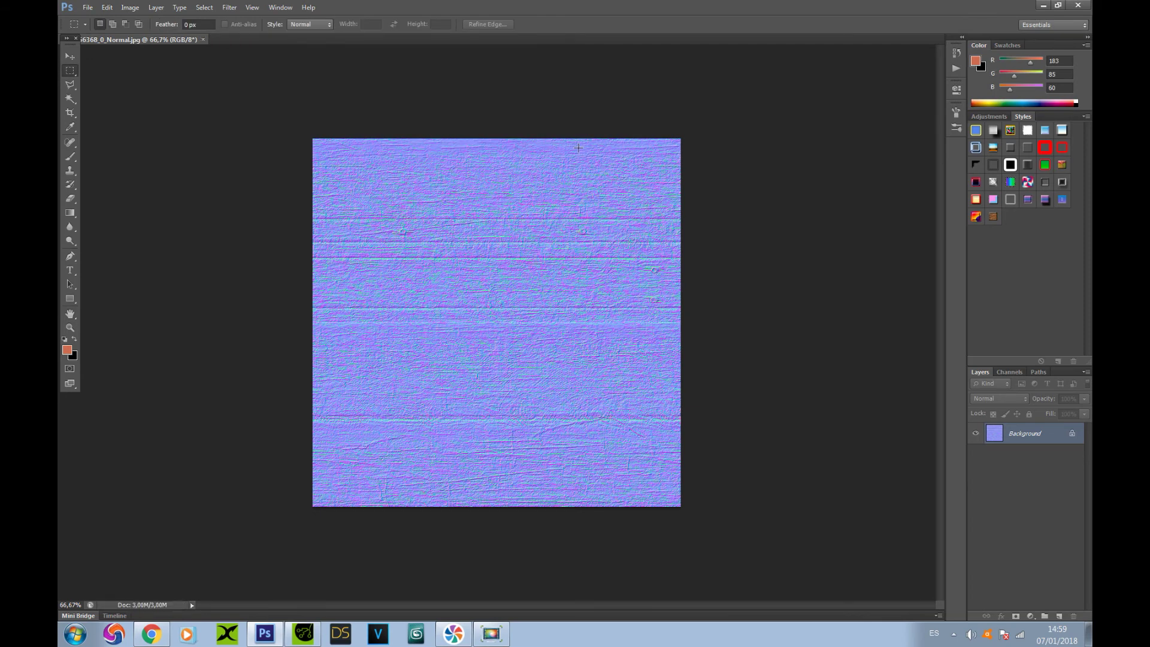
# Reload the 4-sample 197156368_0_Normal into the Bump channel as a Normal Map and inspect the backrest
pyautogui.click(298, 637)
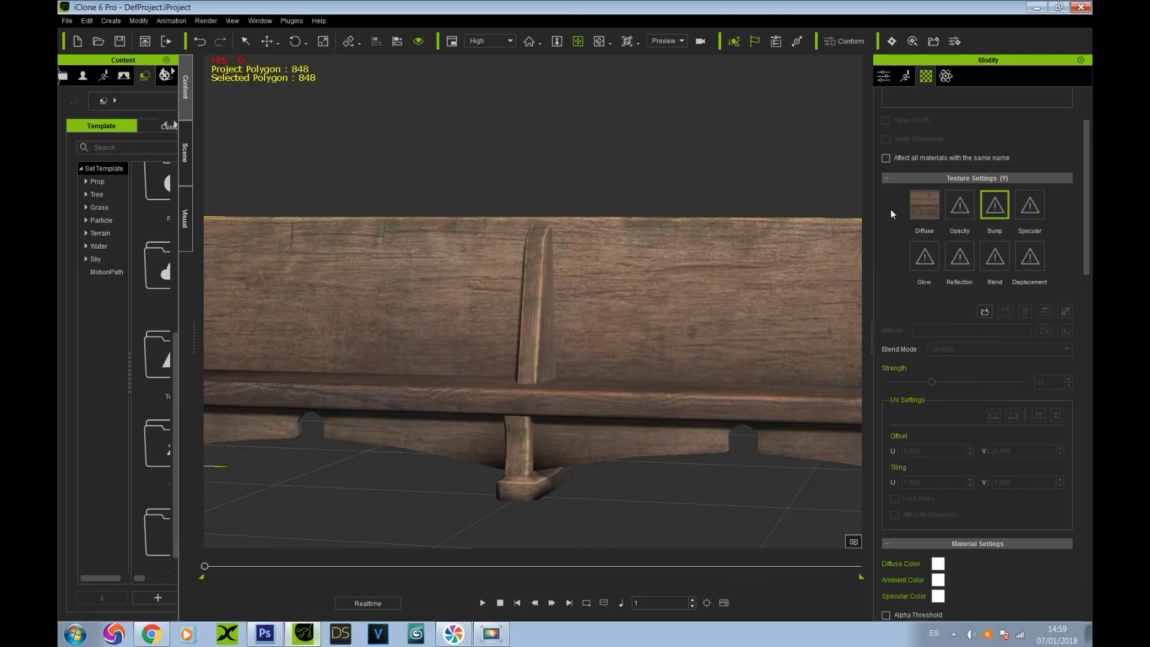
pyautogui.doubleClick(996, 208)
pyautogui.doubleClick(194, 113)
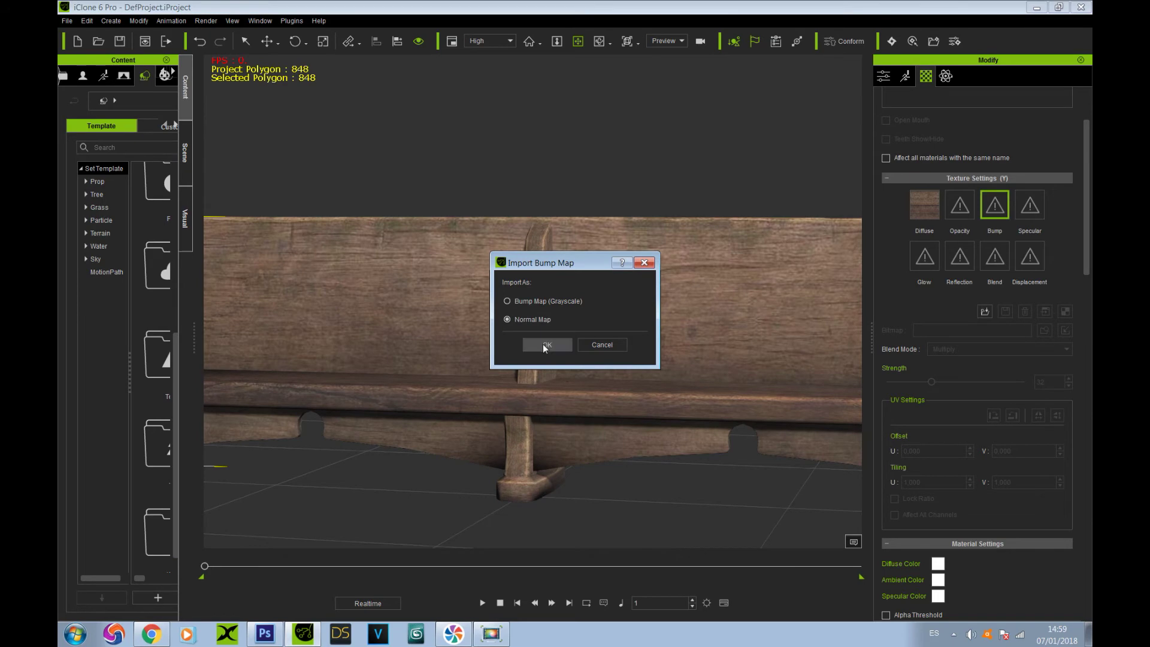
pyautogui.click(542, 344)
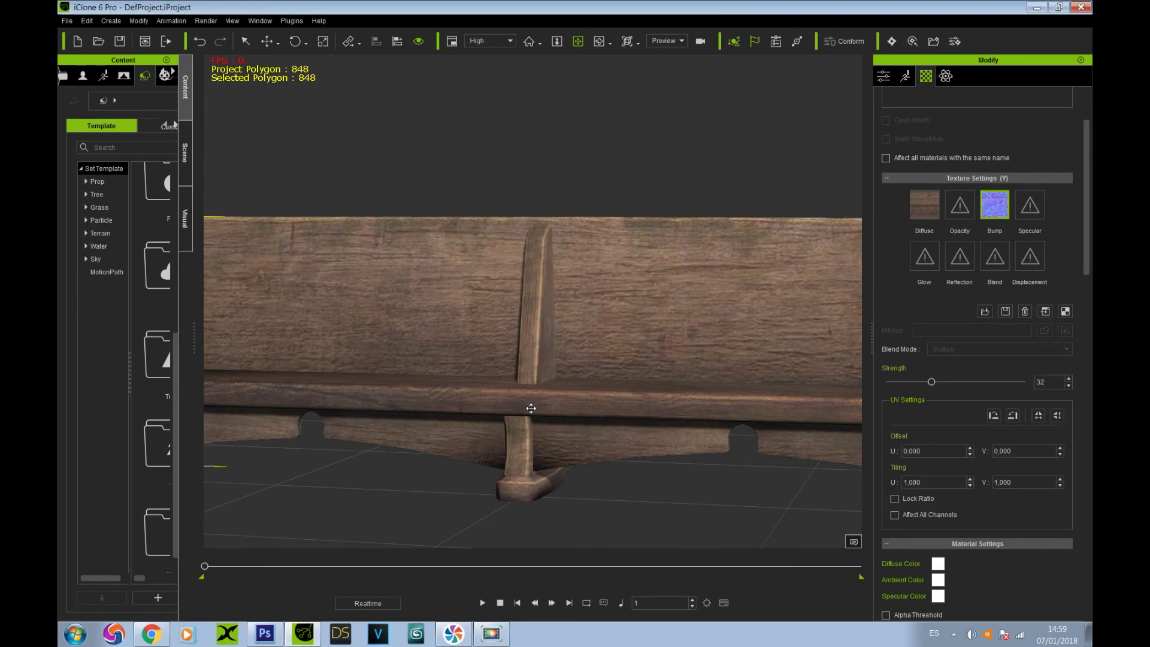
pyautogui.moveTo(480, 369); pyautogui.dragTo(419, 335)
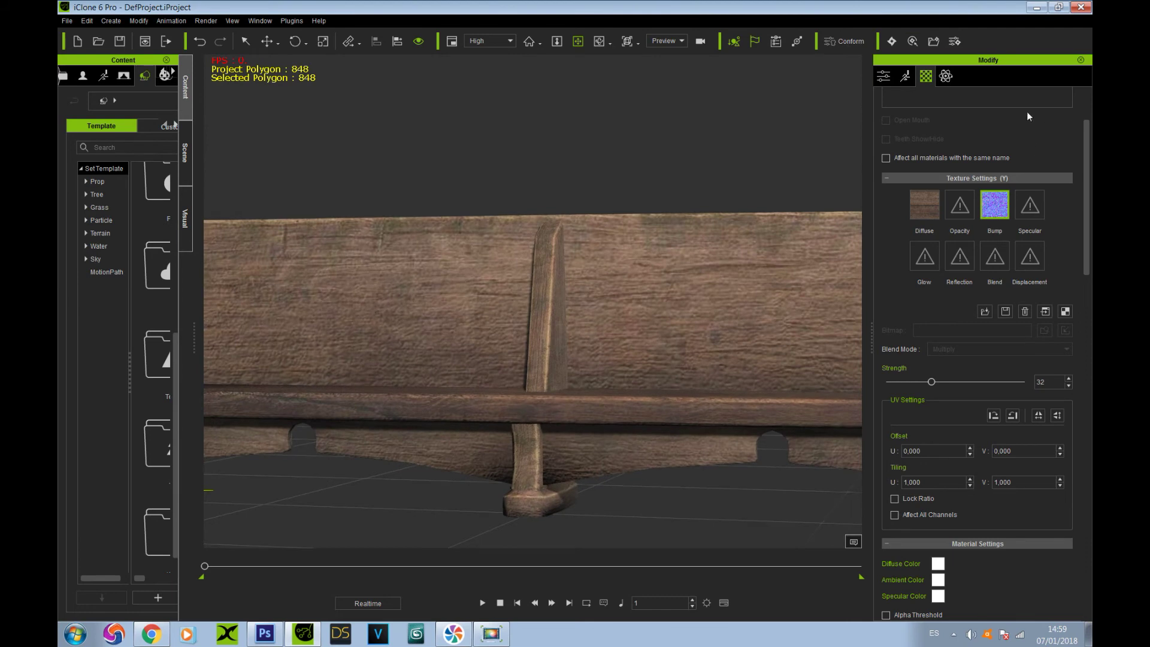
pyautogui.click(265, 634)
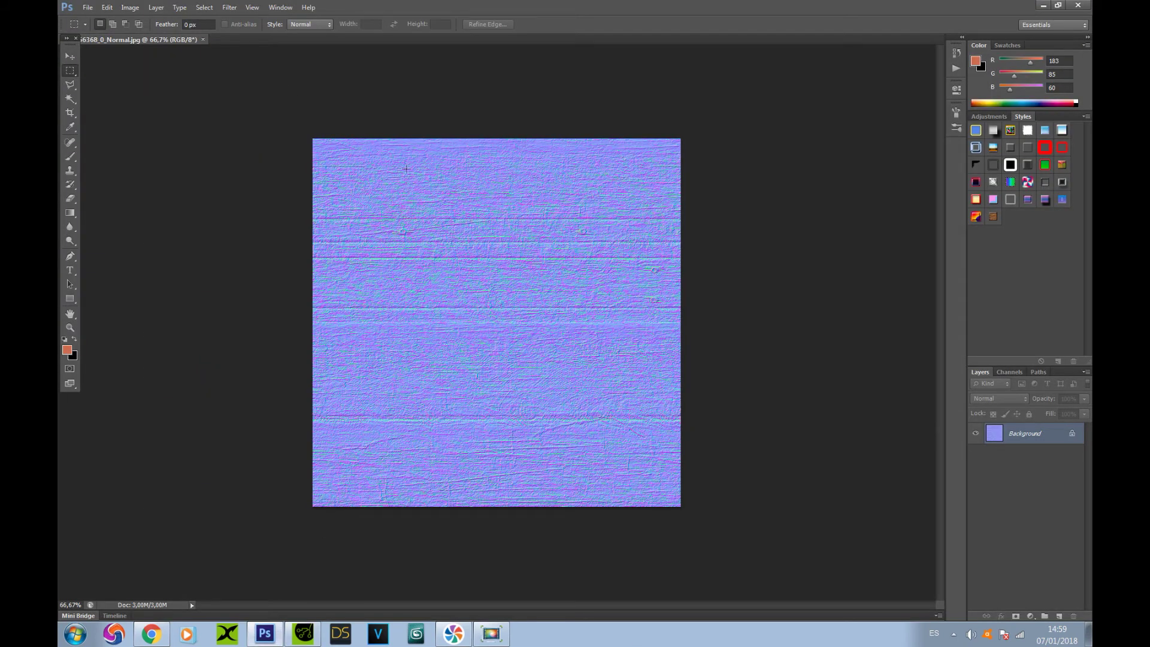
# Step back to the original wood texture and convert it to black and white
pyautogui.click(130, 7)
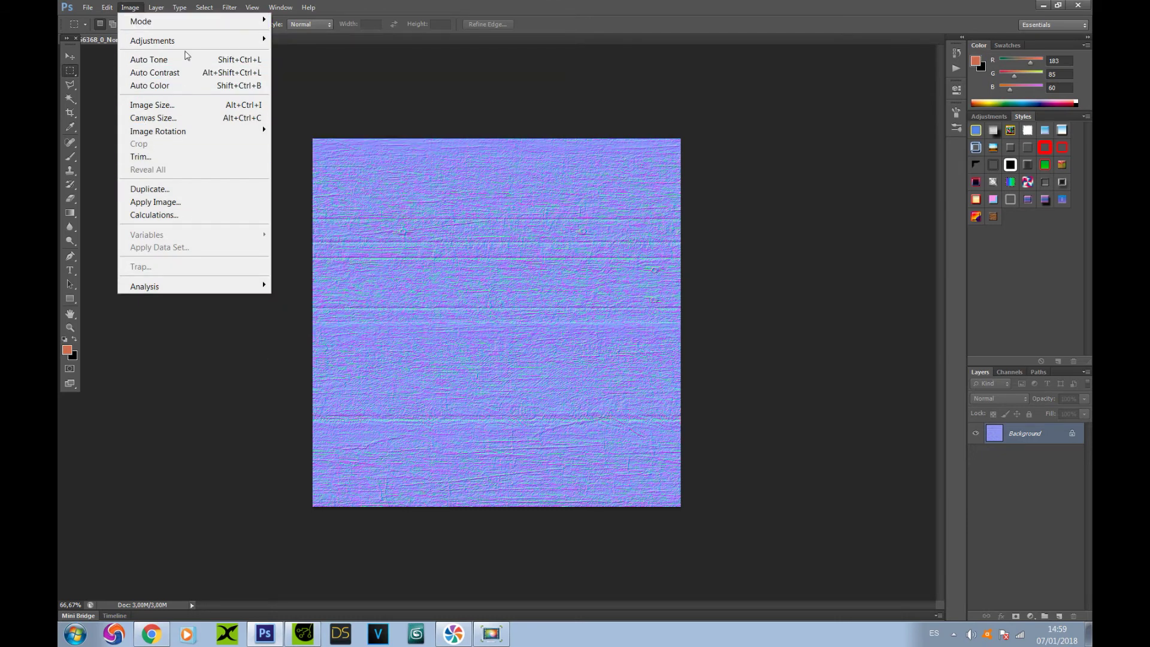
pyautogui.moveTo(106, 8)
pyautogui.click(132, 47)
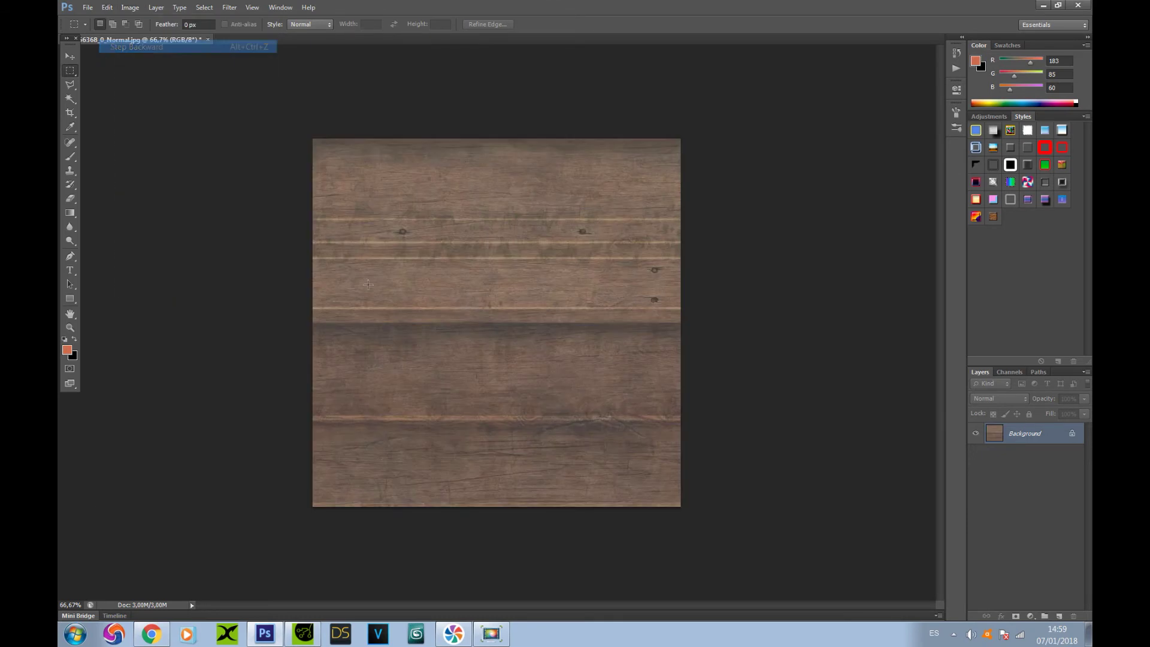
pyautogui.click(131, 7)
pyautogui.moveTo(154, 45)
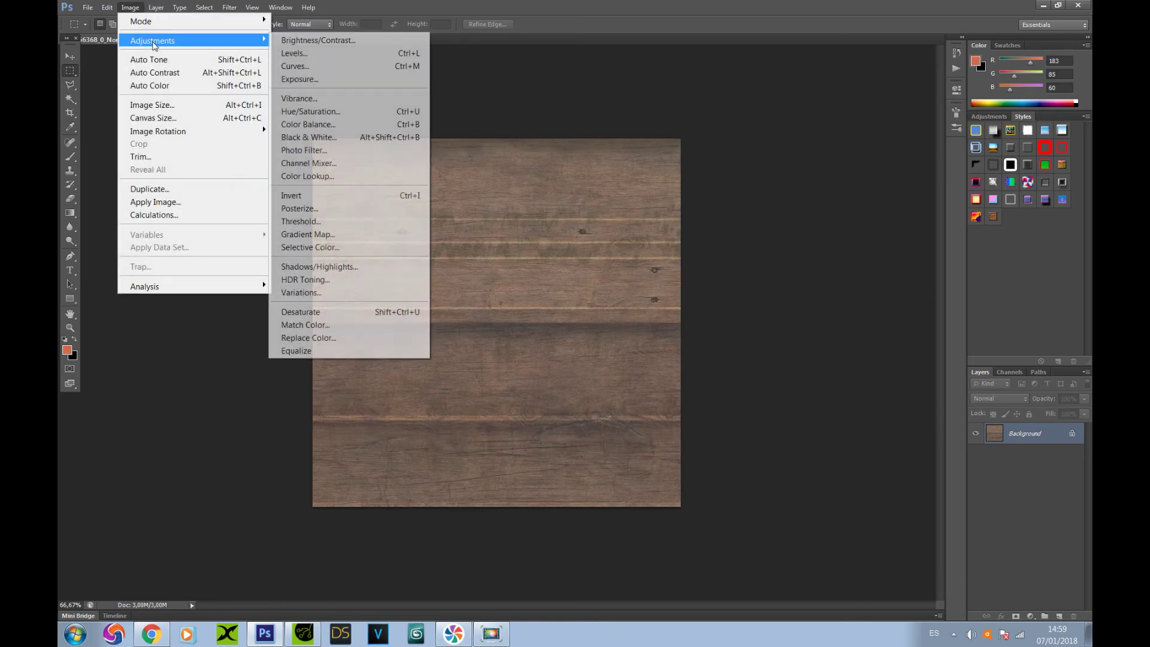
pyautogui.click(359, 137)
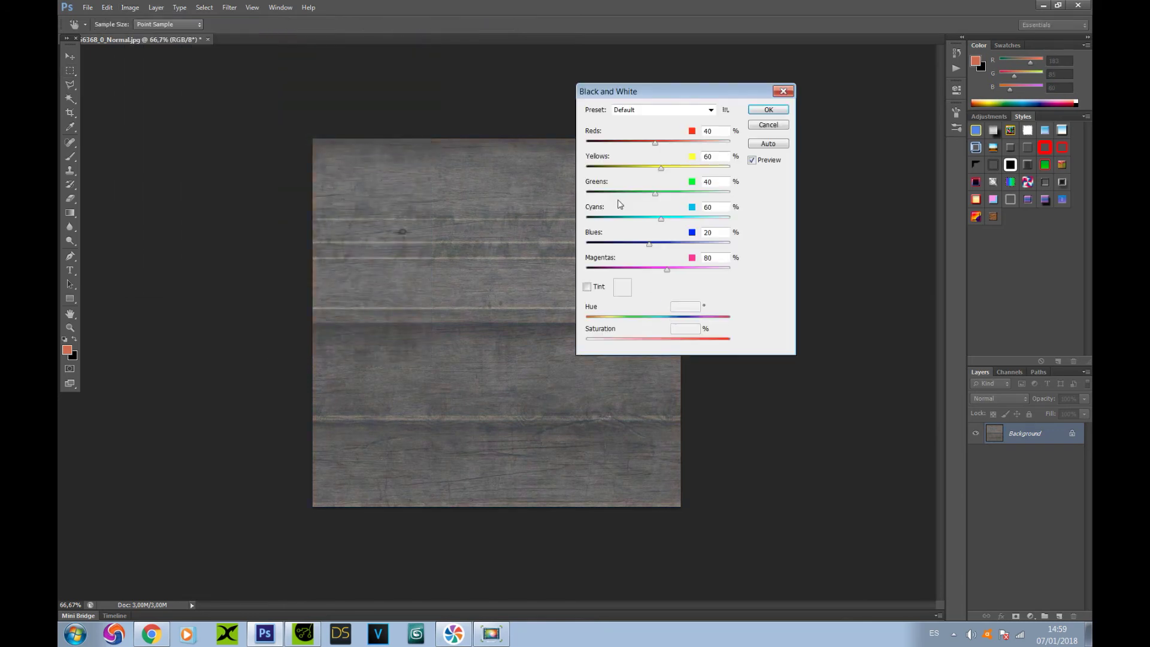
pyautogui.click(769, 110)
# Adjust Exposure with a small negative offset and exposure around +0,16
pyautogui.click(131, 8)
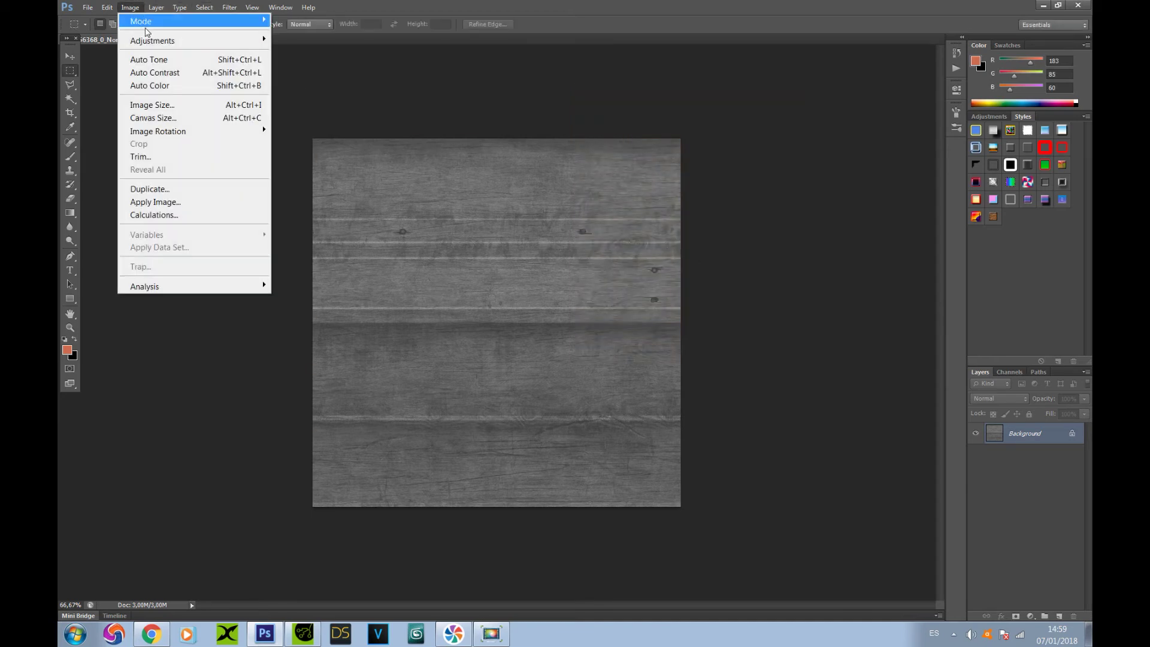
pyautogui.moveTo(147, 38)
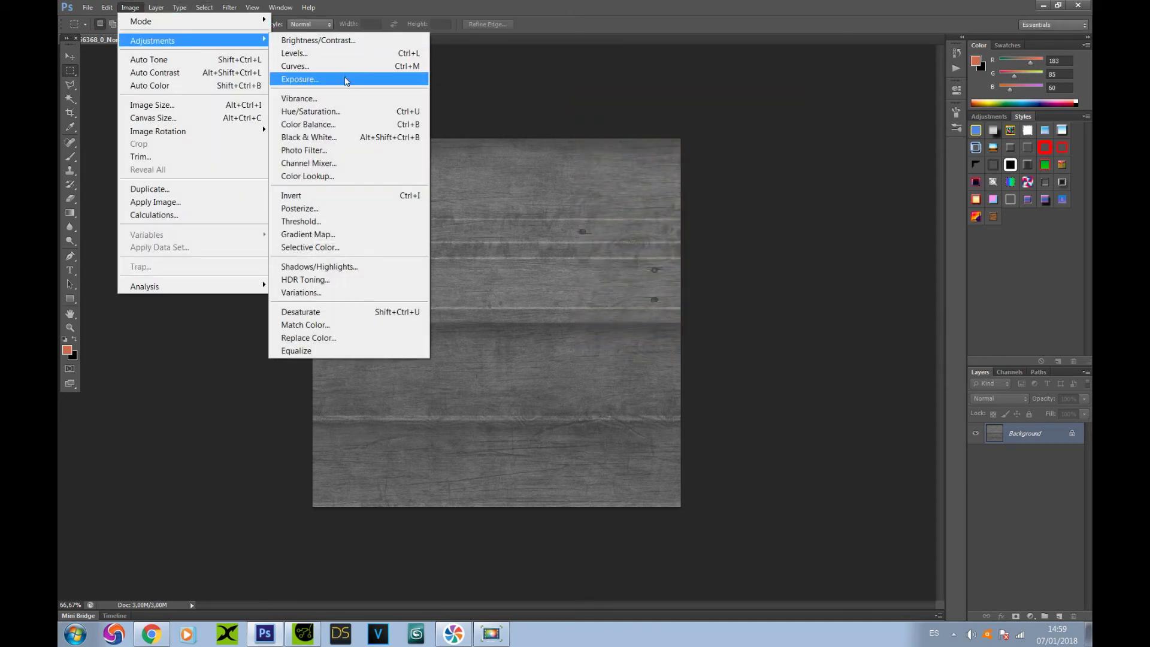
pyautogui.click(347, 79)
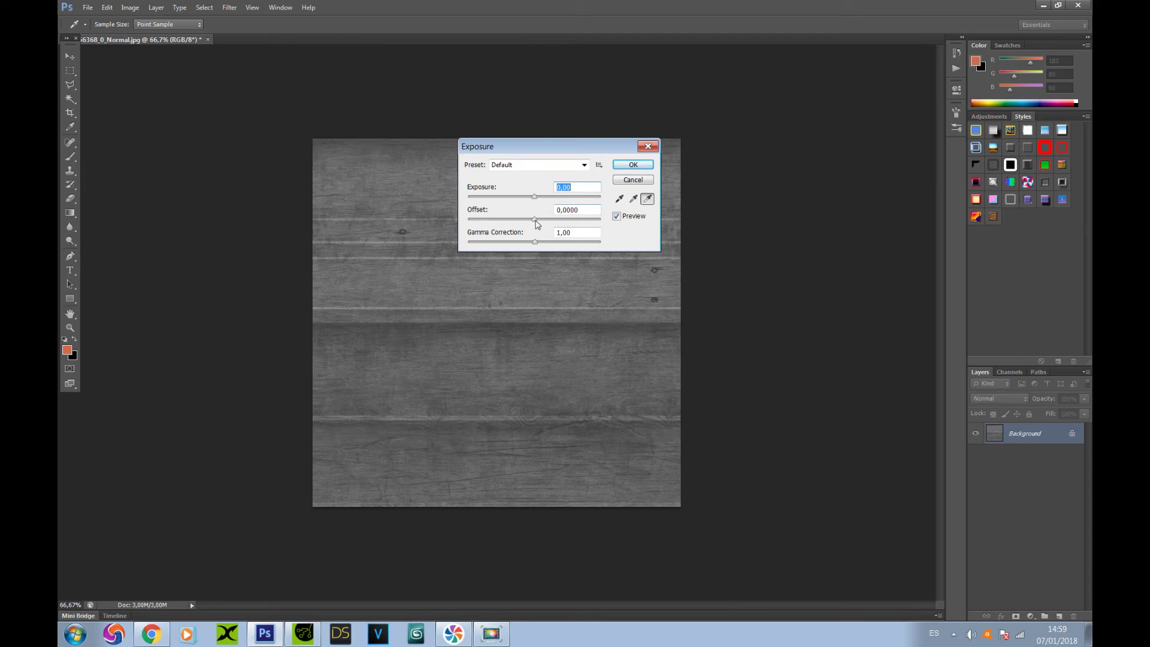
pyautogui.moveTo(535, 219); pyautogui.dragTo(540, 244)
pyautogui.moveTo(529, 194); pyautogui.dragTo(553, 242)
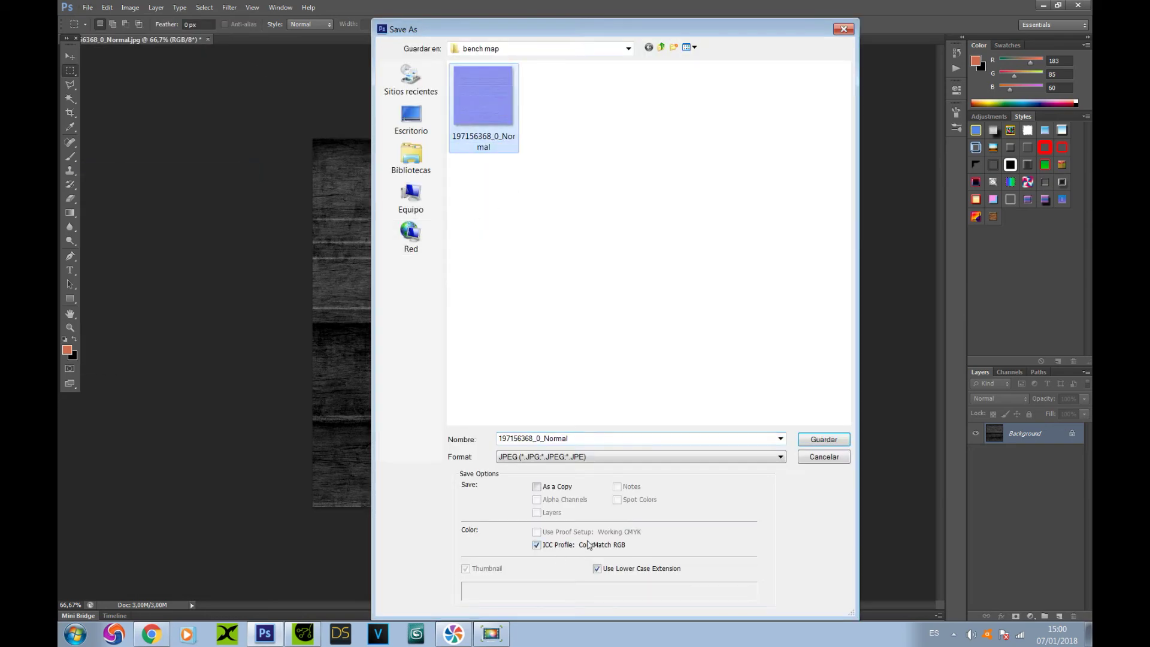
# Save the grayscale image as 197156368_0_Specular.jpg in the bench map folder
pyautogui.click(579, 437)
pyautogui.moveTo(579, 437); pyautogui.dragTo(546, 445)
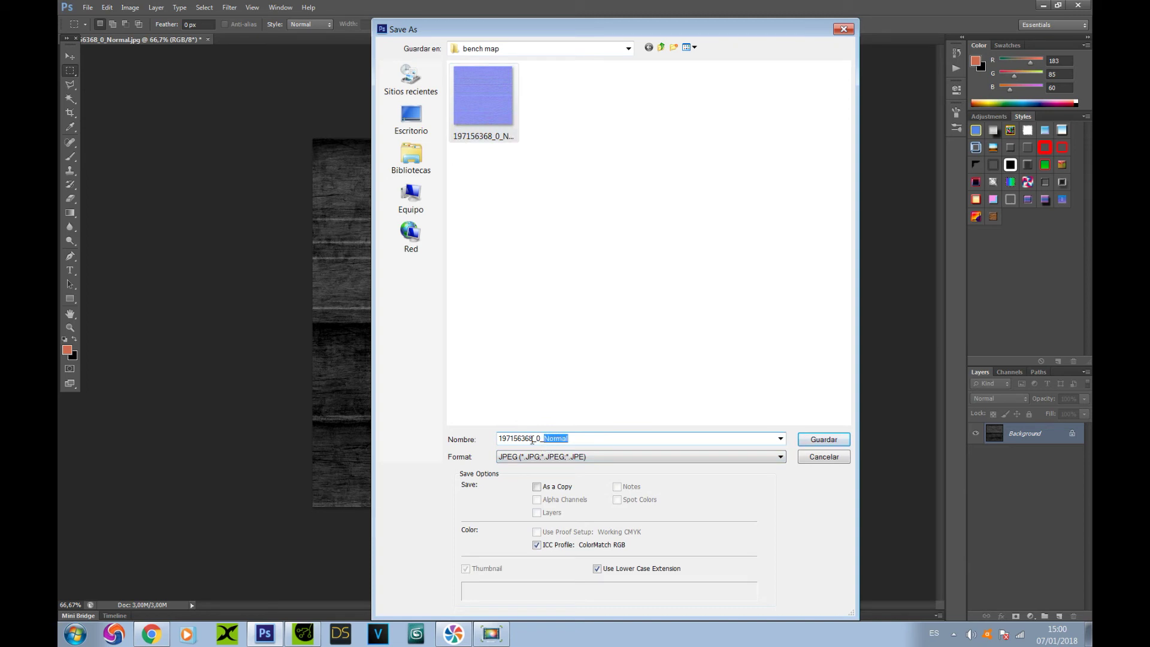
pyautogui.write('S')
pyautogui.click(824, 439)
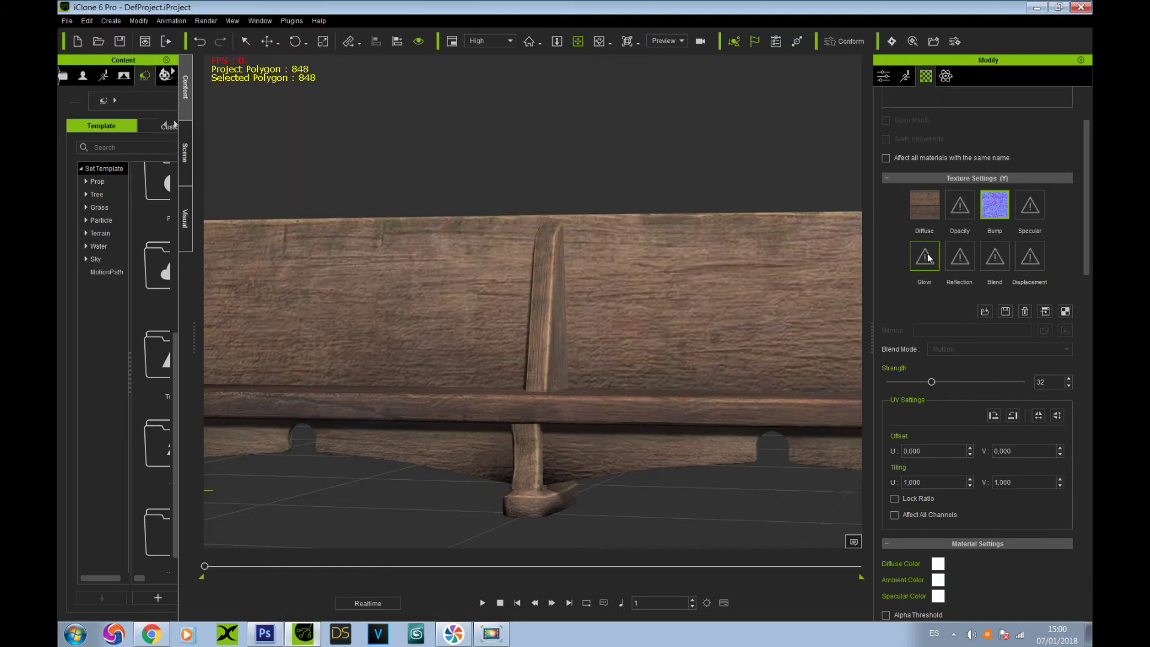
# Load 197156368_0_Specular from the bench map folder into the bench's Specular channel
pyautogui.doubleClick(1017, 214)
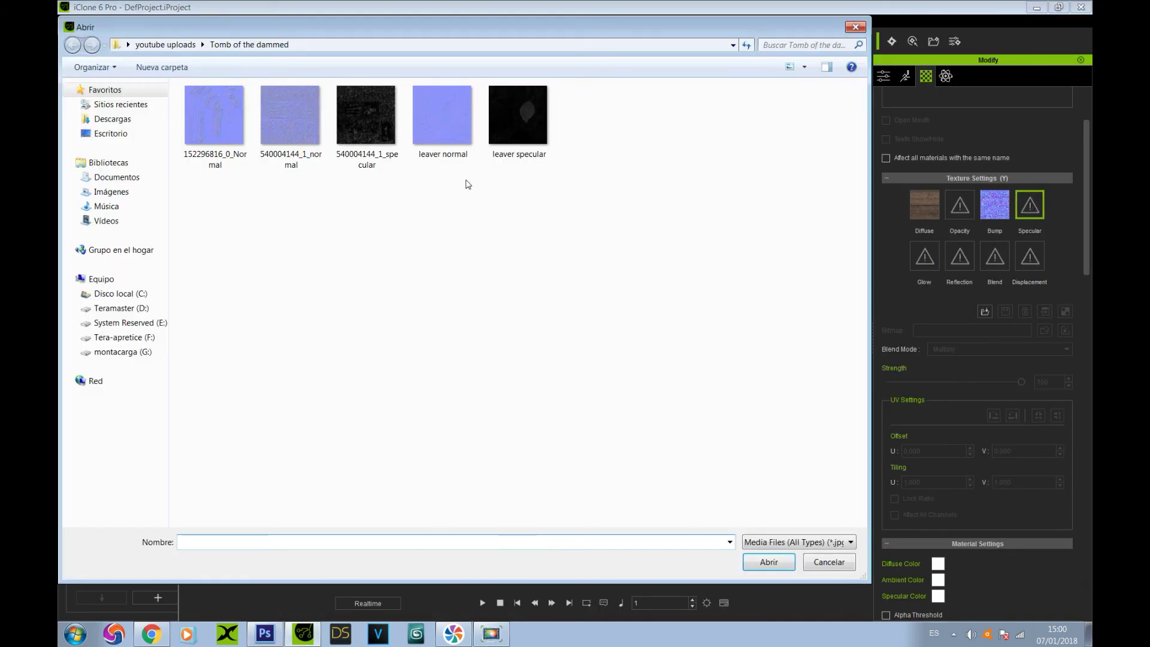
pyautogui.click(855, 29)
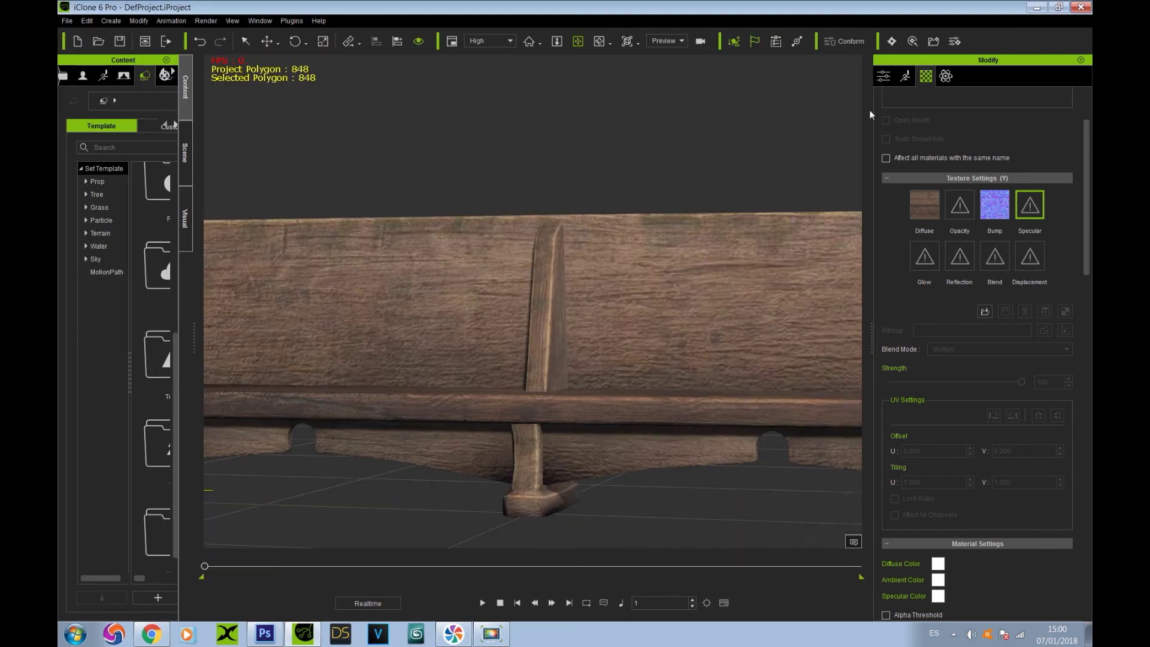
pyautogui.click(490, 635)
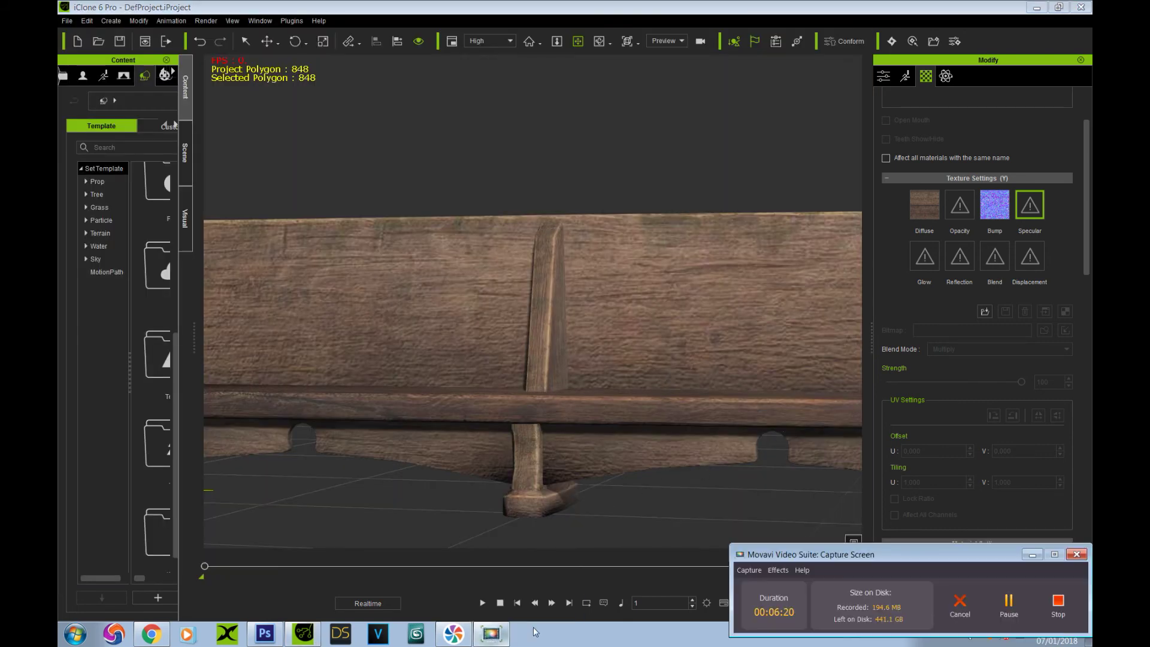
pyautogui.click(1010, 602)
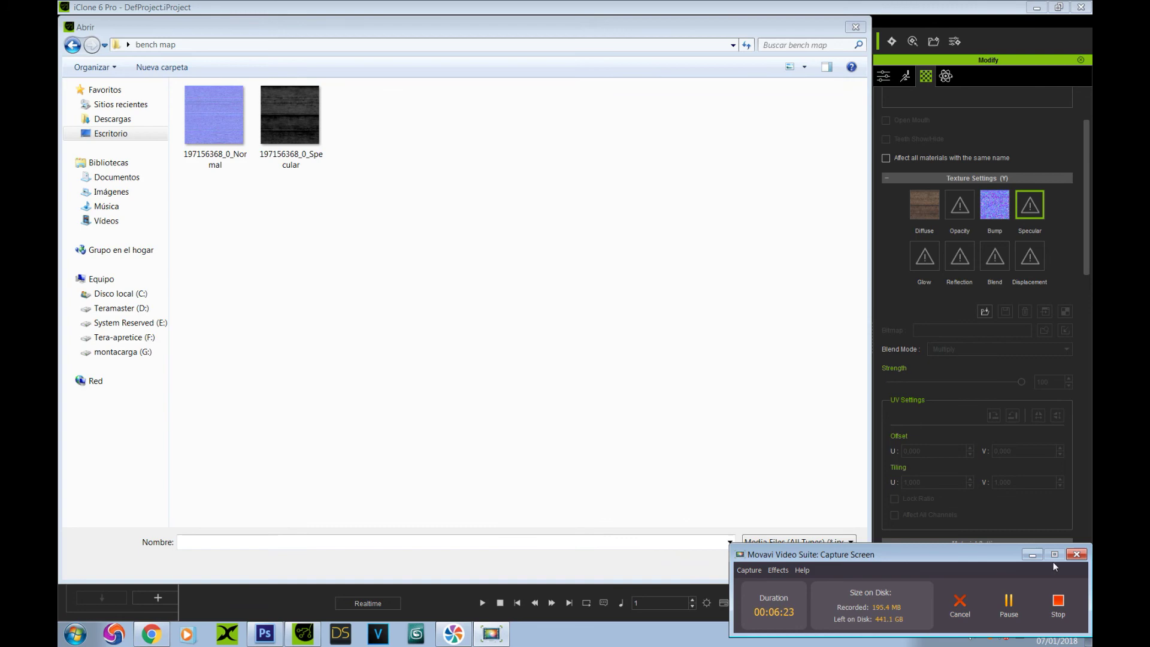
pyautogui.click(1032, 554)
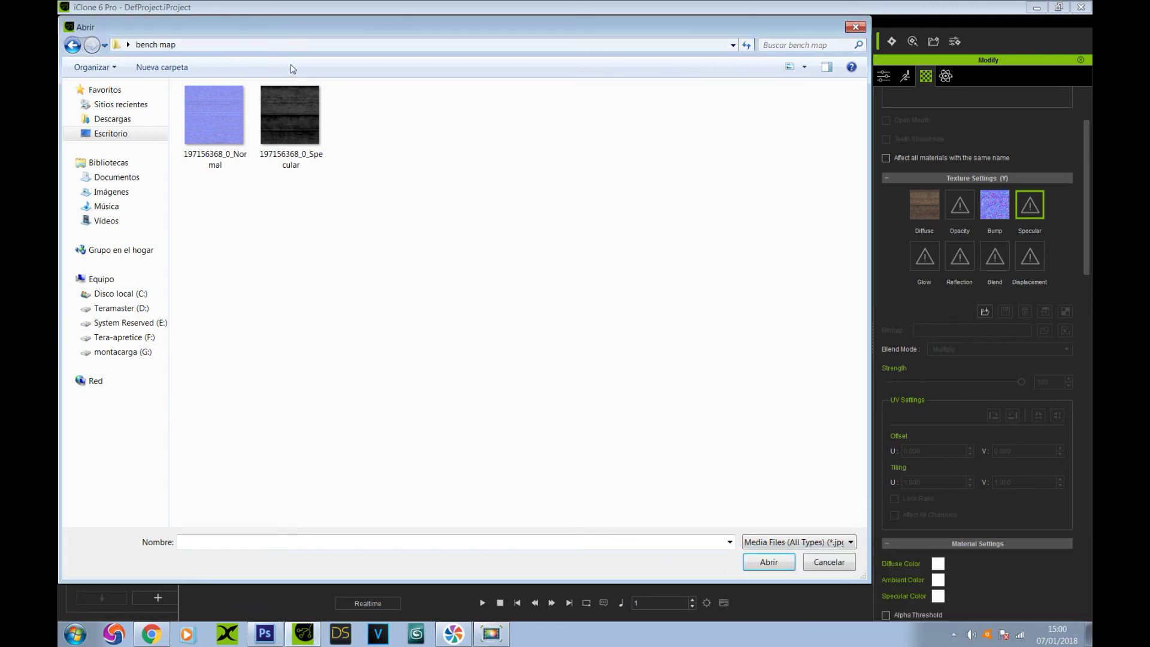
pyautogui.click(295, 131)
pyautogui.click(759, 559)
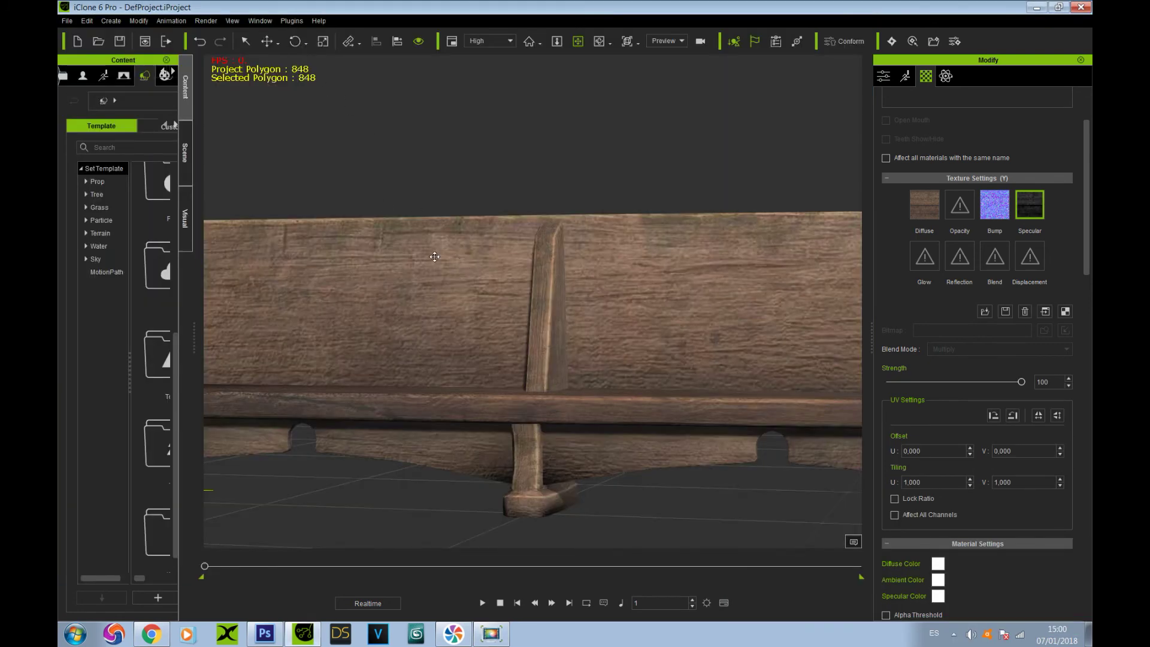
# Raise the bench material's Specular to 55 and Glossiness to 36
pyautogui.scroll(-5, 1085, 186)
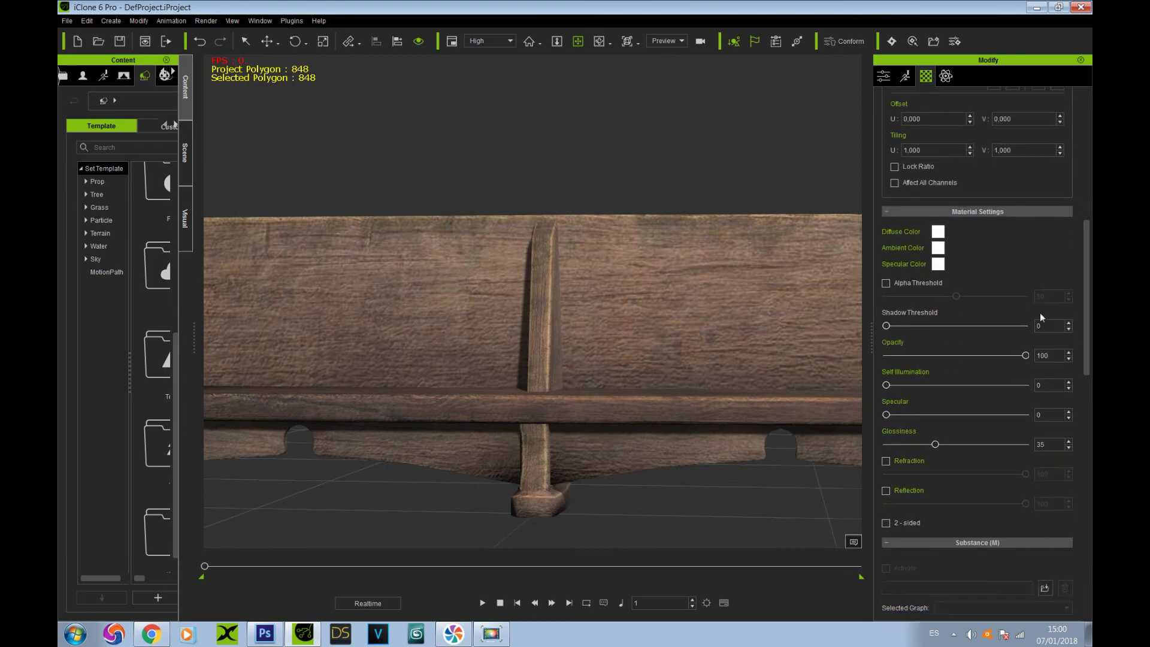
pyautogui.moveTo(887, 415); pyautogui.dragTo(936, 444)
pyautogui.scroll(-5, 573, 368)
pyautogui.moveTo(573, 367); pyautogui.dragTo(433, 279)
pyautogui.moveTo(429, 257); pyautogui.dragTo(864, 497)
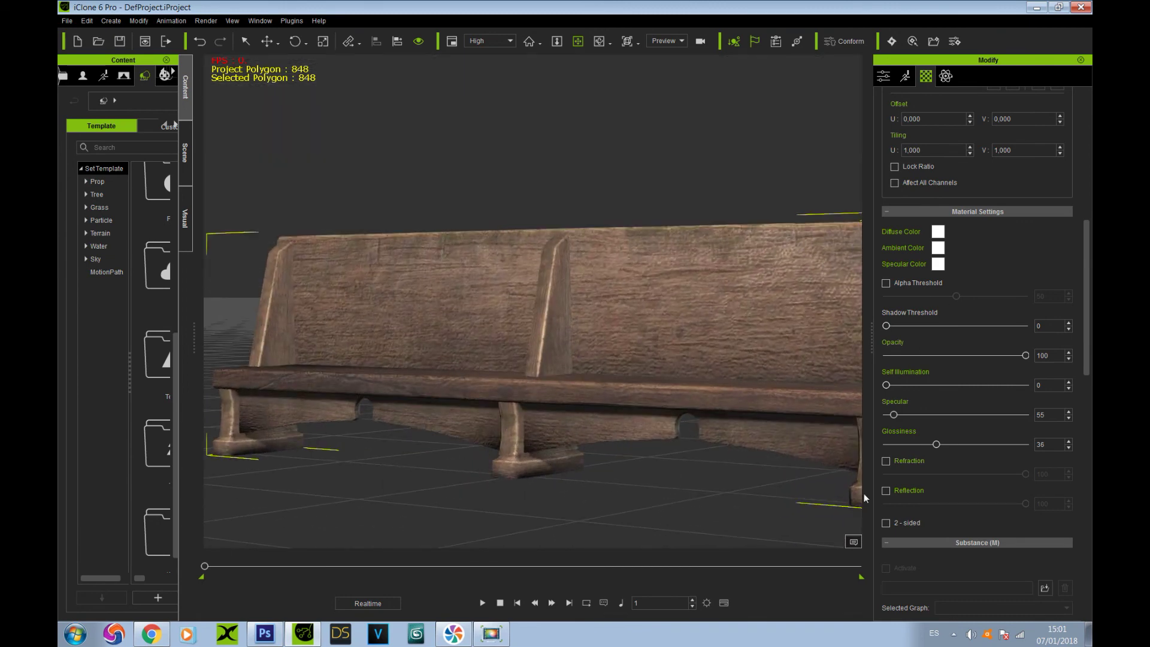
pyautogui.moveTo(892, 417); pyautogui.dragTo(892, 430)
# Set the specular colour to mid-grey (107,107,107), then bring up the scene's prop and light list
pyautogui.click(939, 265)
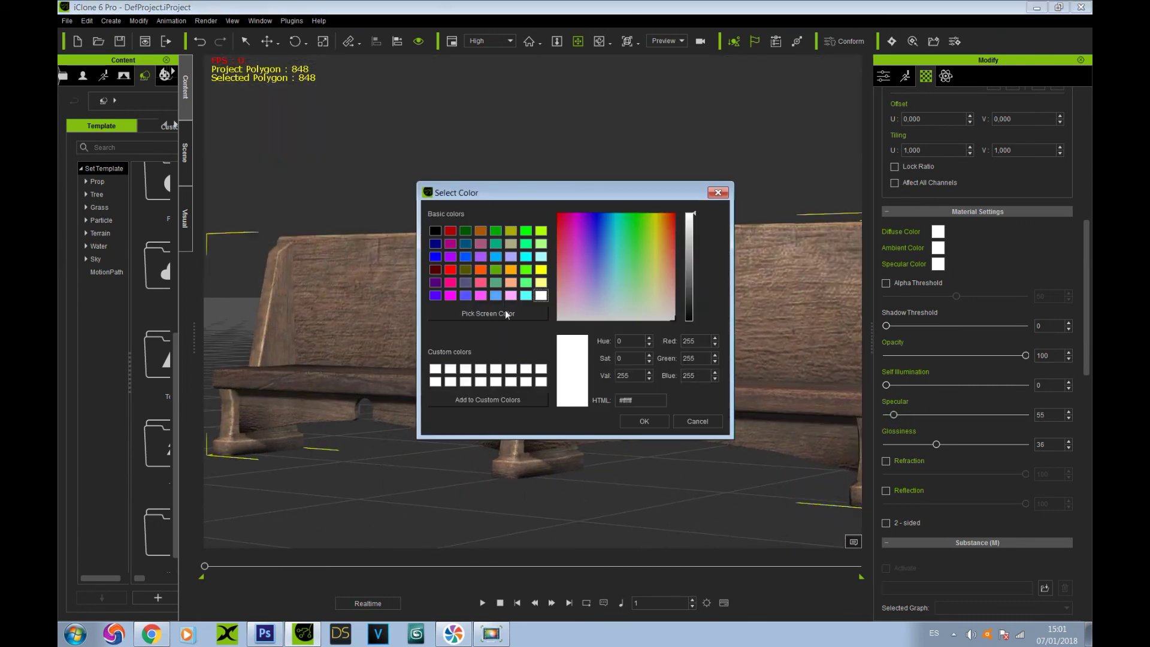
pyautogui.click(694, 269)
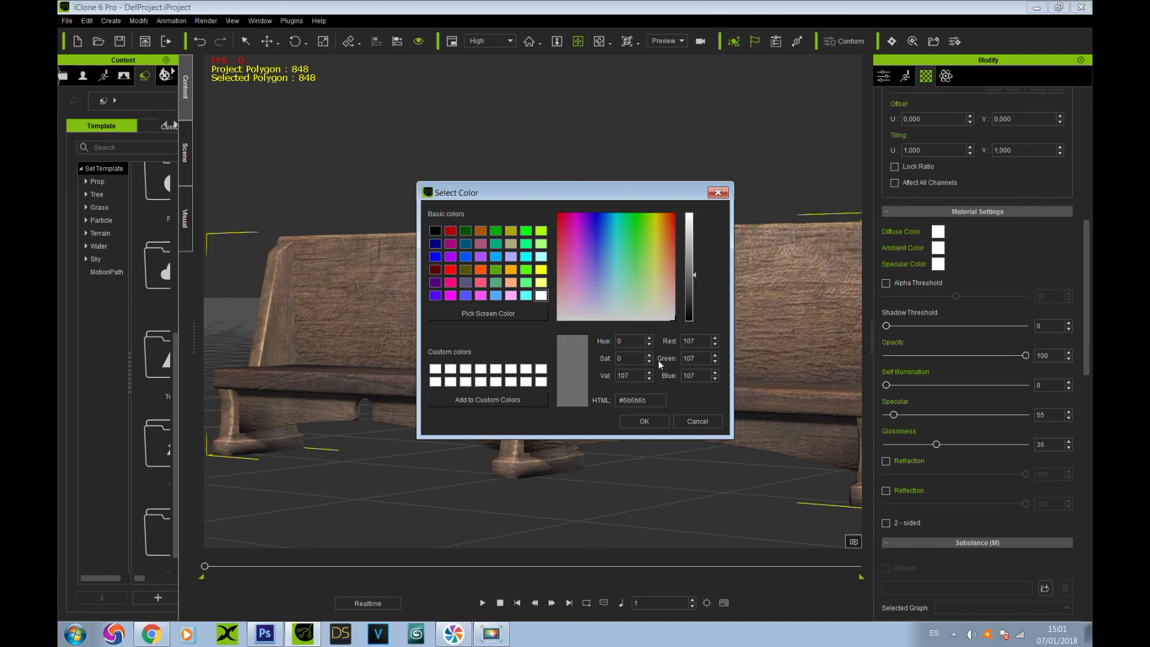
pyautogui.click(644, 421)
pyautogui.moveTo(555, 282); pyautogui.dragTo(419, 210)
pyautogui.click(185, 163)
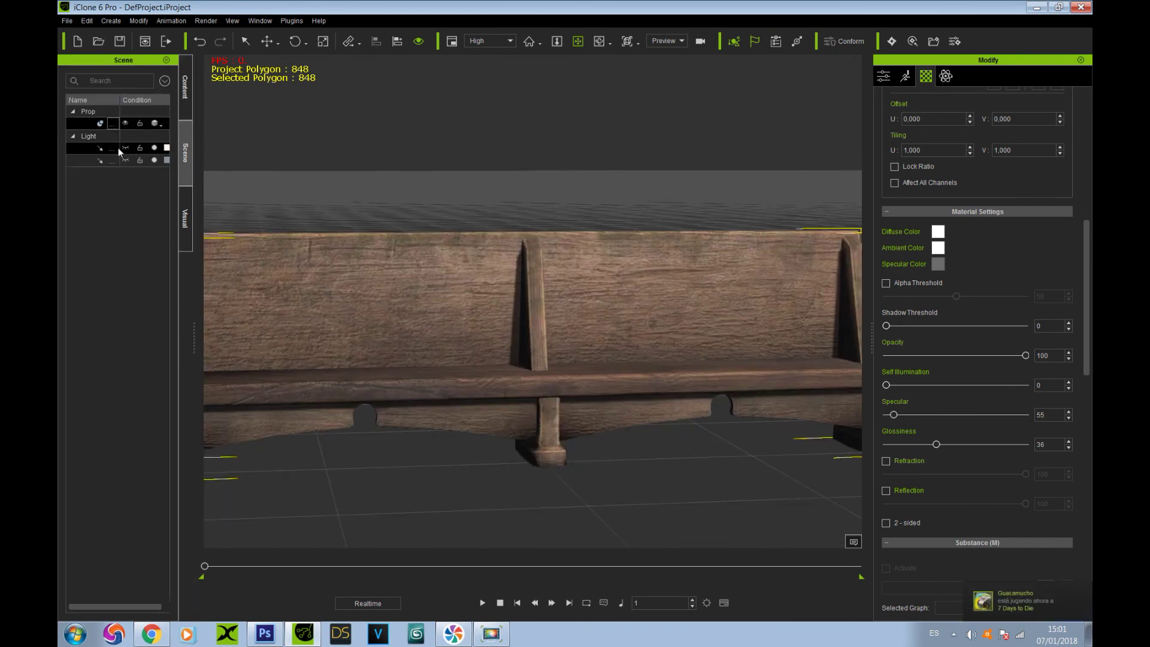
# Rotate the Key directional light to about X 66,3 and Z 18,7, then orbit to check the relit bench
pyautogui.click(128, 147)
pyautogui.click(294, 41)
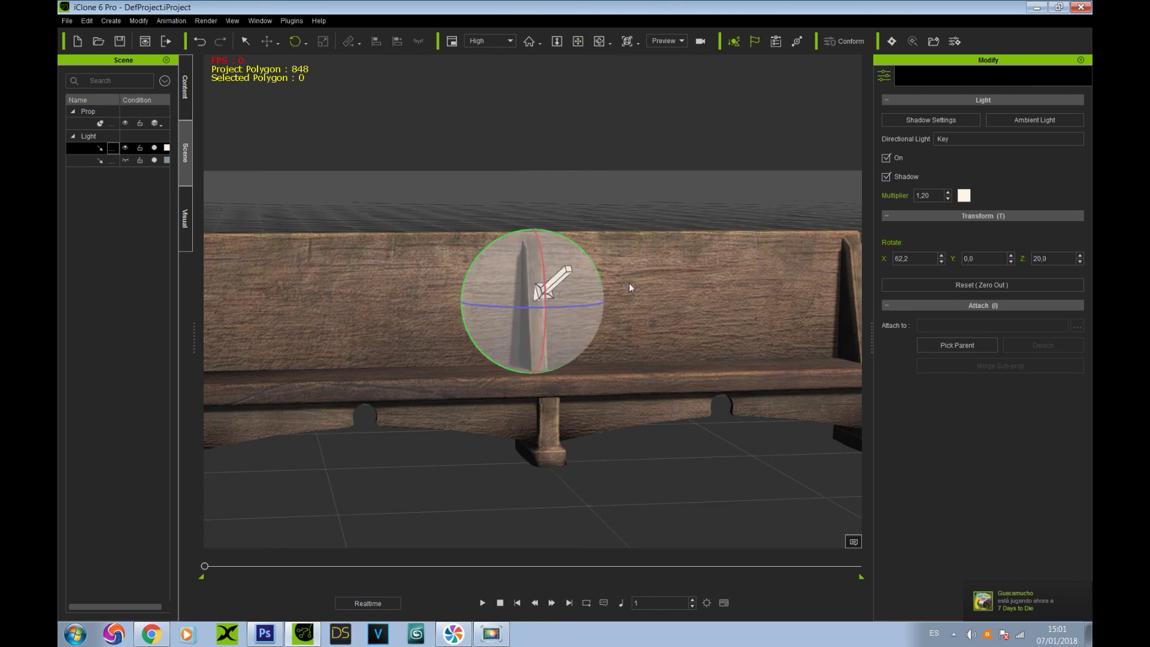
pyautogui.moveTo(595, 297); pyautogui.dragTo(627, 308)
pyautogui.moveTo(542, 273); pyautogui.dragTo(695, 326)
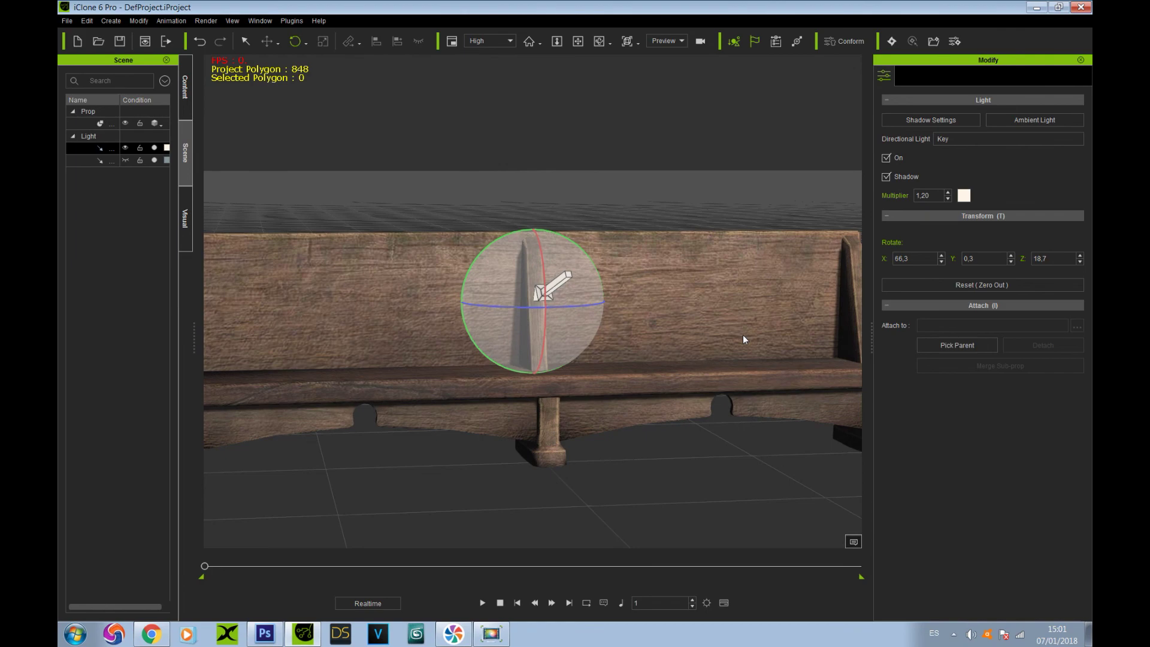
pyautogui.moveTo(728, 277); pyautogui.dragTo(573, 375)
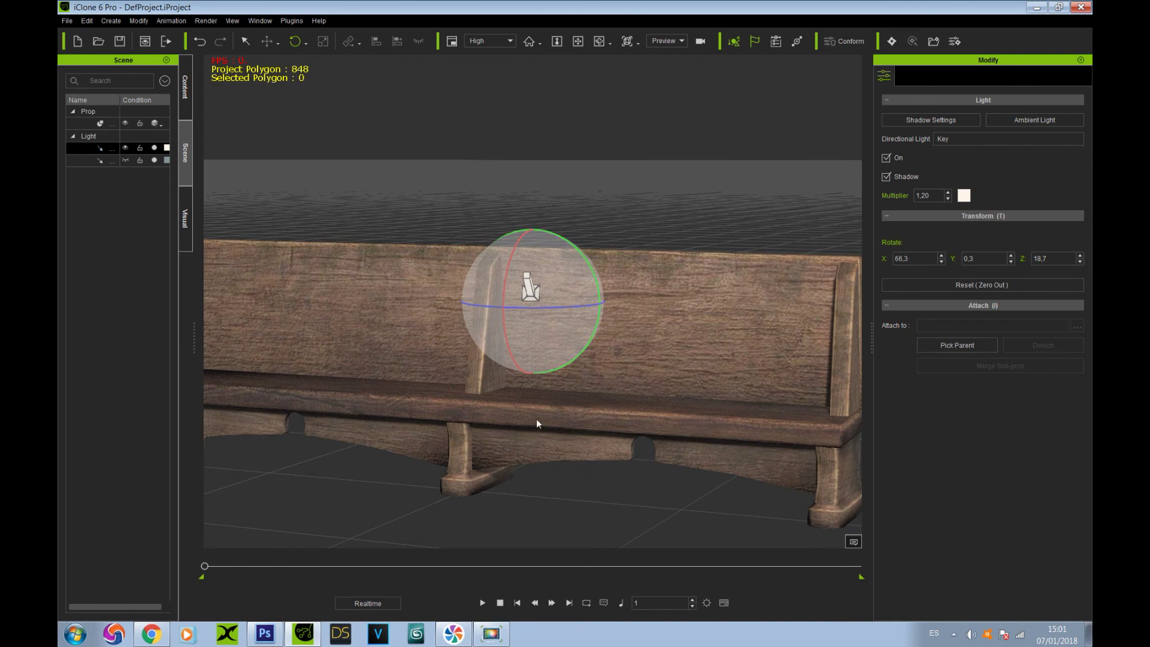
pyautogui.click(491, 634)
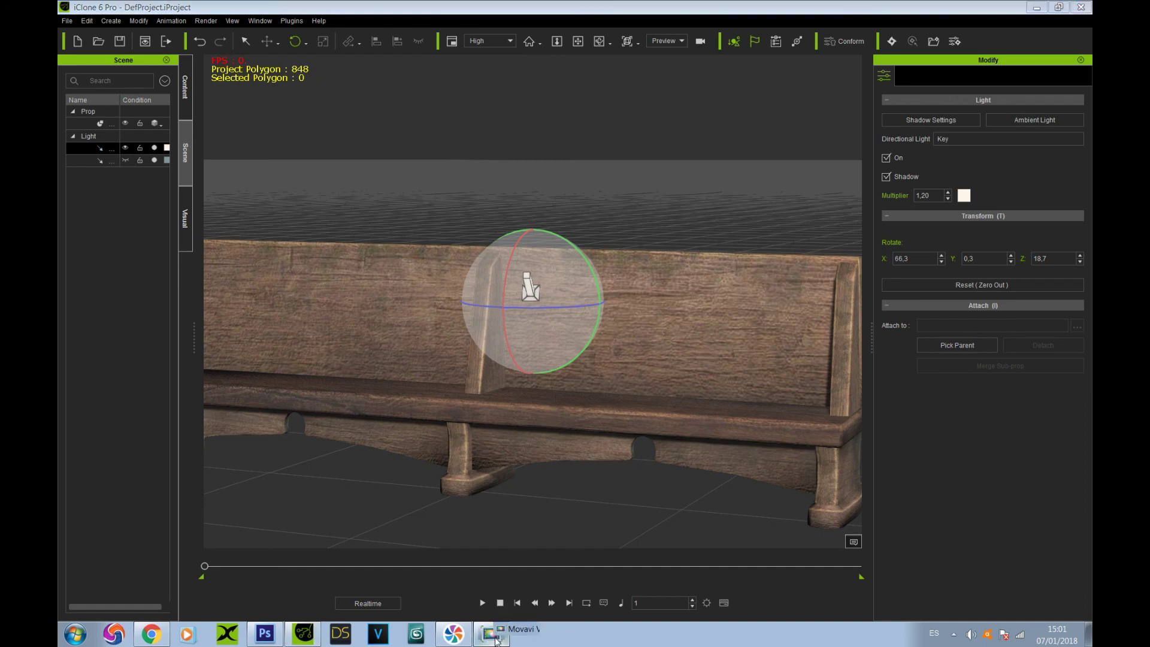